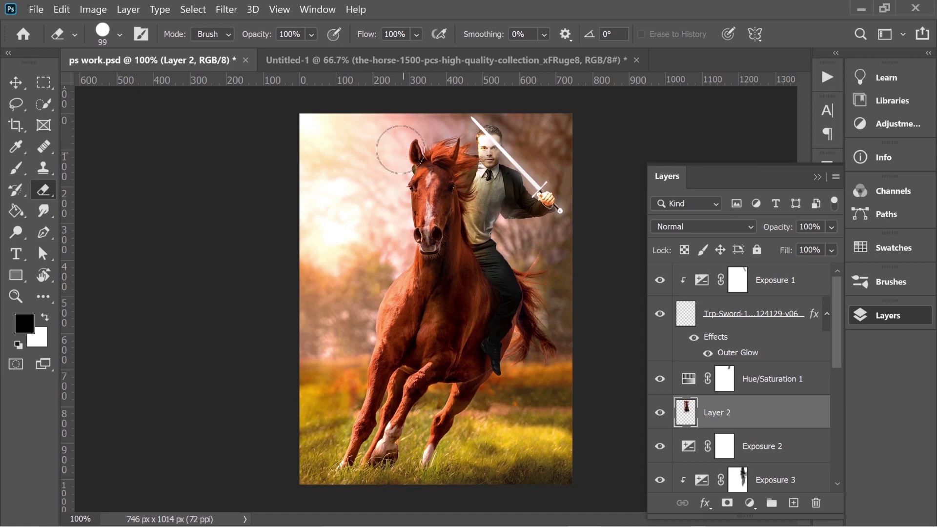
Step: Move the jumping man over the horse's back in the horse photo, then hide his layer
{"action": "left_click", "coordinate": [341, 59]}
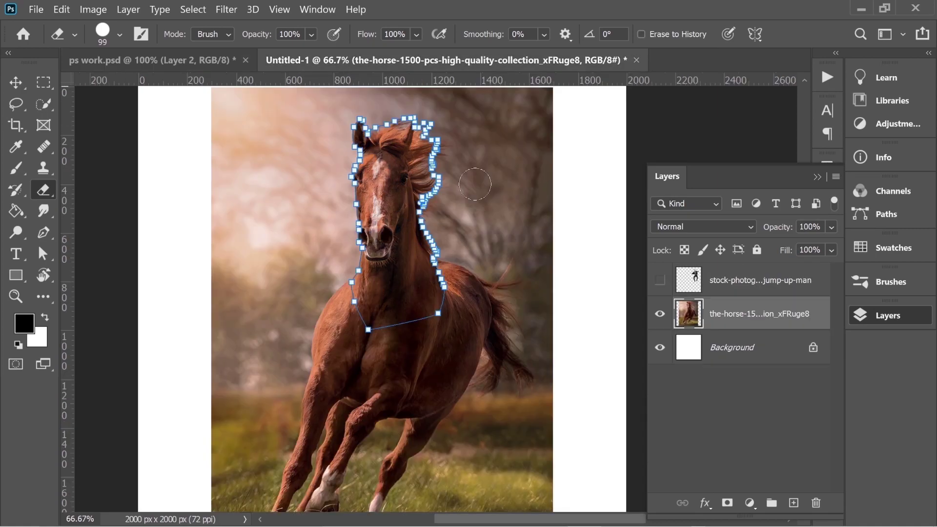
{"action": "left_click", "coordinate": [660, 280]}
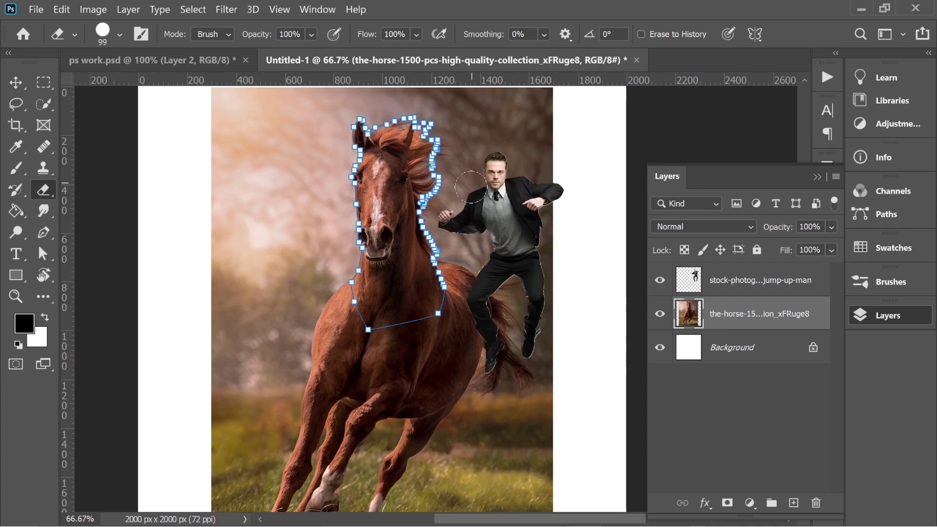
{"action": "key", "text": "v"}
{"action": "left_click_drag", "start_coordinate": [516, 270], "coordinate": [504, 239]}
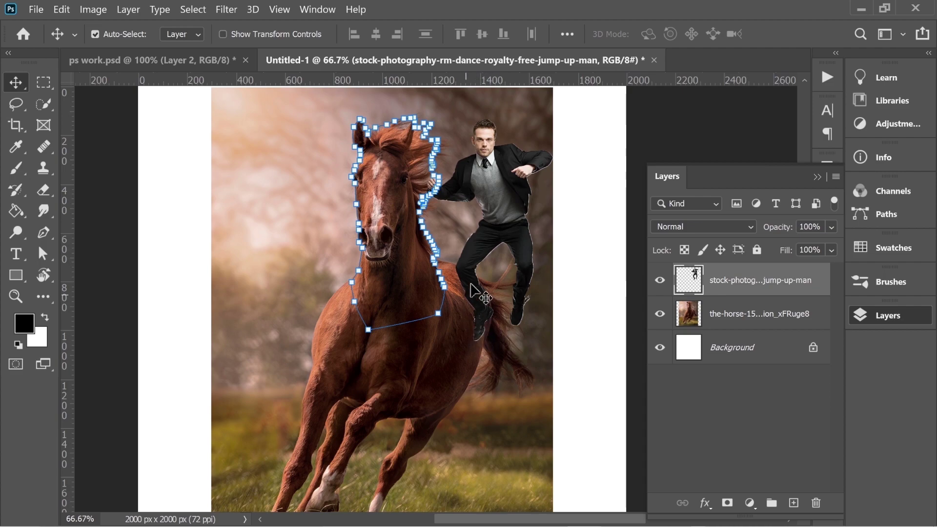
{"action": "left_click_drag", "start_coordinate": [481, 272], "coordinate": [512, 301]}
{"action": "left_click", "coordinate": [661, 281]}
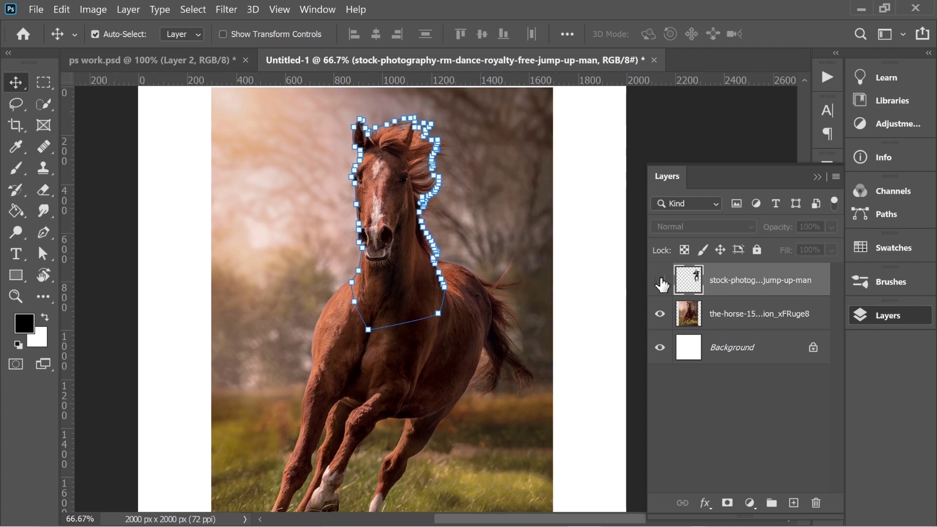
Step: Pull the horse's shoulder and lower chest path points downward, then switch to ps work.psd
{"action": "left_click", "coordinate": [695, 322]}
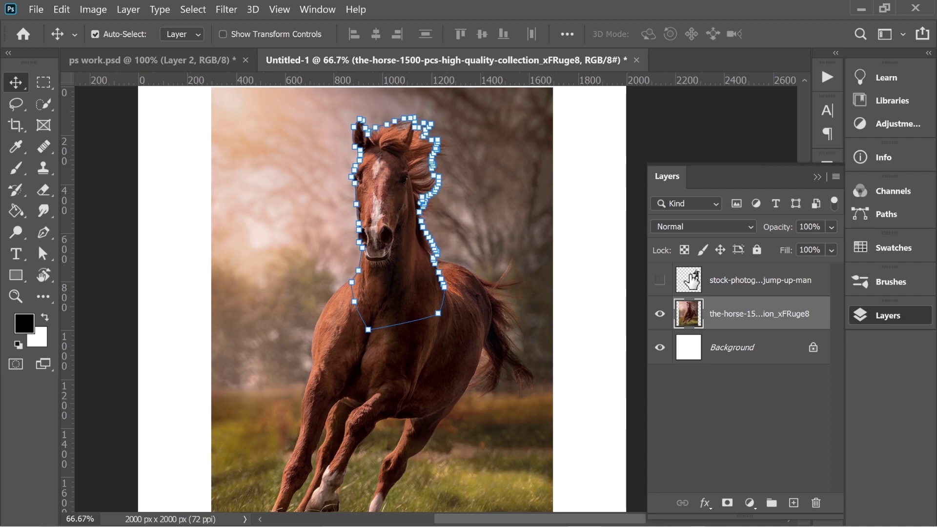
{"action": "key", "text": "ctrl+plus"}
{"action": "key", "text": "ctrl+plus"}
{"action": "key", "text": "ctrl+plus"}
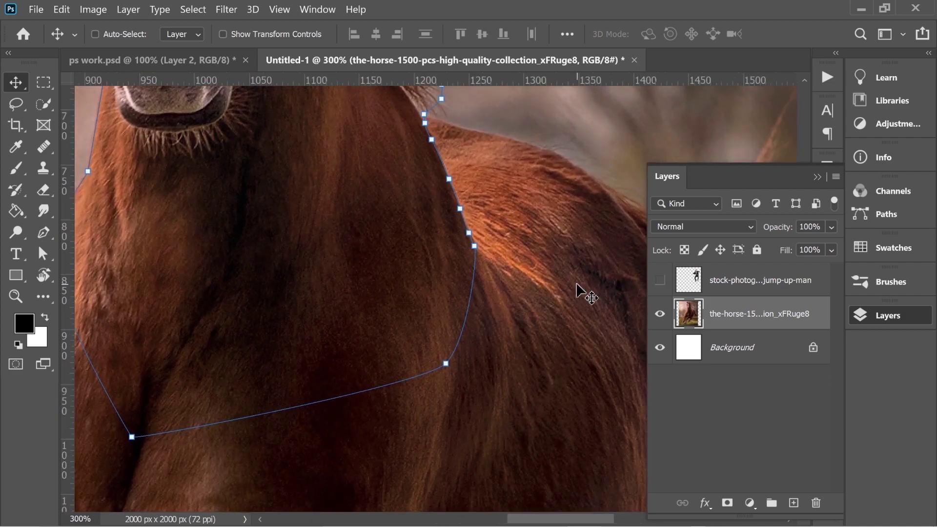
{"action": "key", "text": "a"}
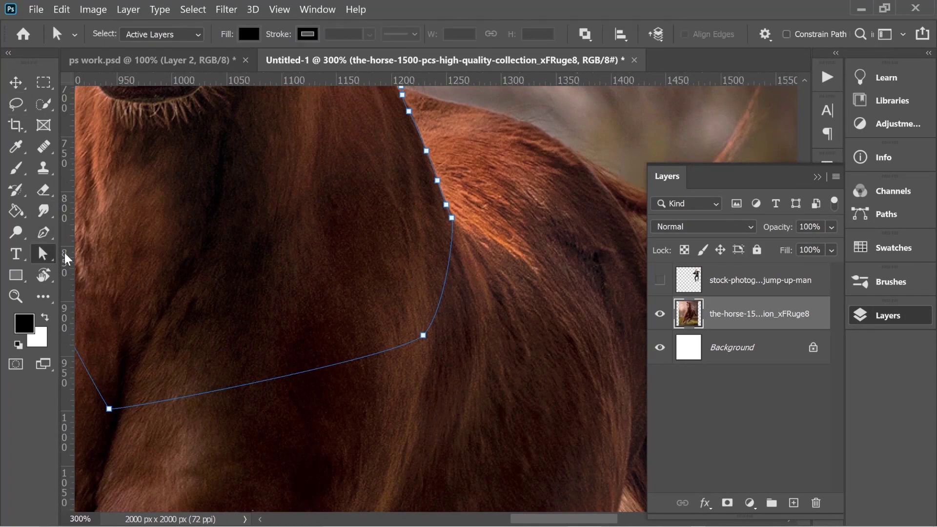
{"action": "left_click_drag", "start_coordinate": [452, 219], "coordinate": [513, 357]}
{"action": "left_click_drag", "start_coordinate": [423, 338], "coordinate": [431, 436]}
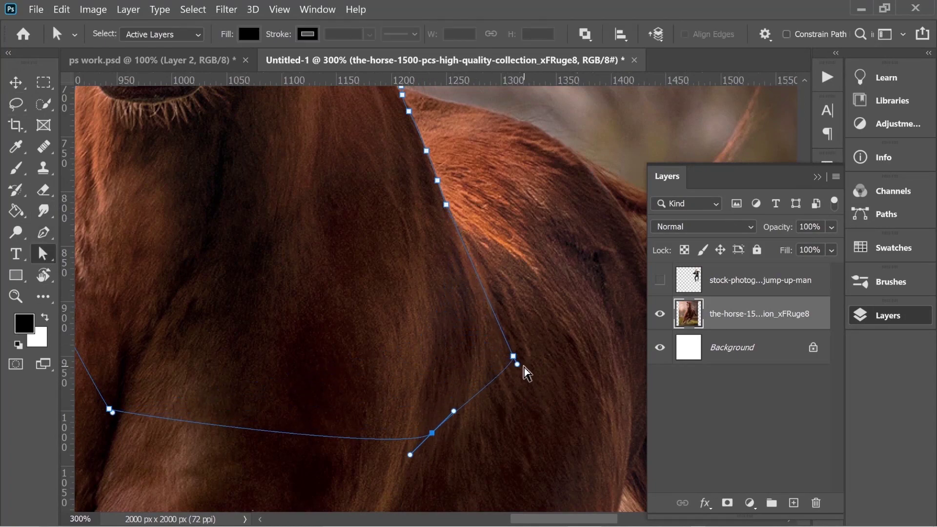
{"action": "left_click_drag", "start_coordinate": [514, 361], "coordinate": [520, 452]}
{"action": "key", "text": "ctrl+minus"}
{"action": "key", "text": "ctrl+minus"}
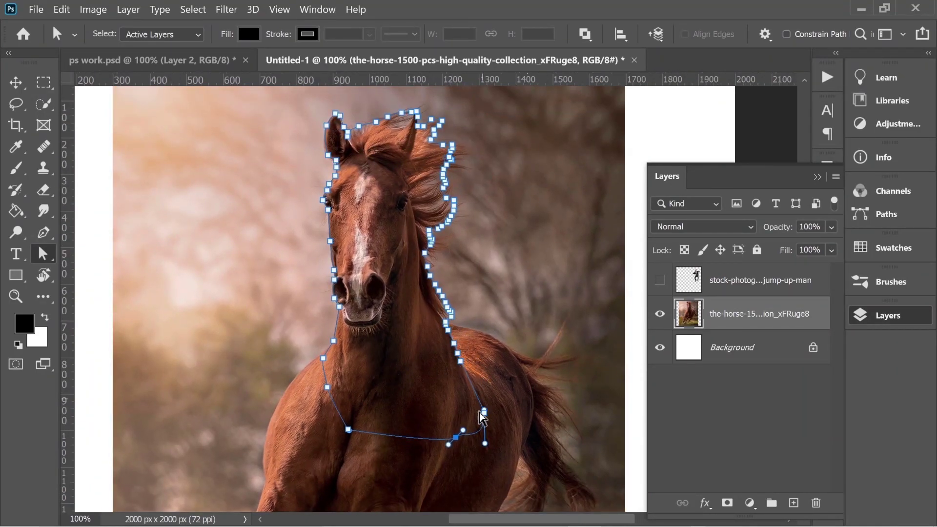
{"action": "key", "text": "ctrl+Tab"}
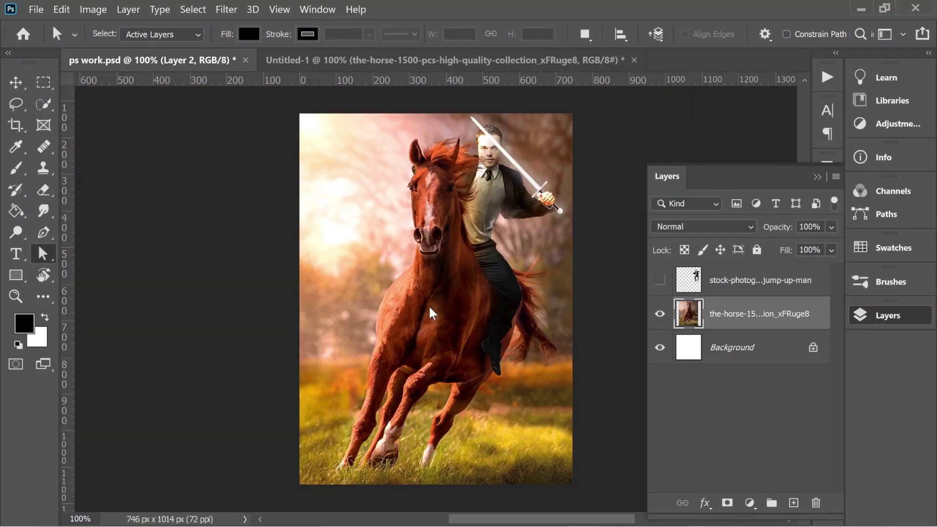
Step: In Untitled-1, convert the horse's head-and-neck path into a selection with 0-pixel feather
{"action": "left_click", "coordinate": [373, 61]}
{"action": "left_click", "coordinate": [44, 235]}
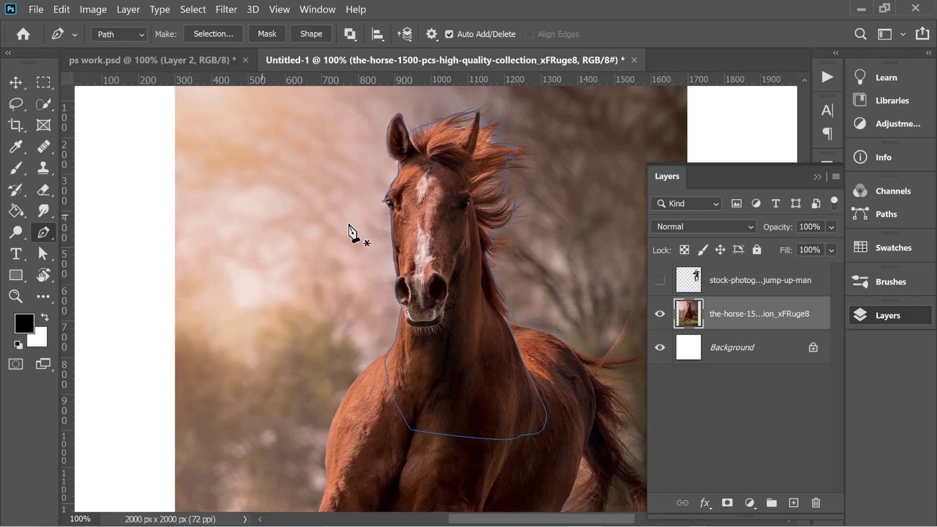
{"action": "right_click", "coordinate": [431, 266]}
{"action": "left_click", "coordinate": [487, 233]}
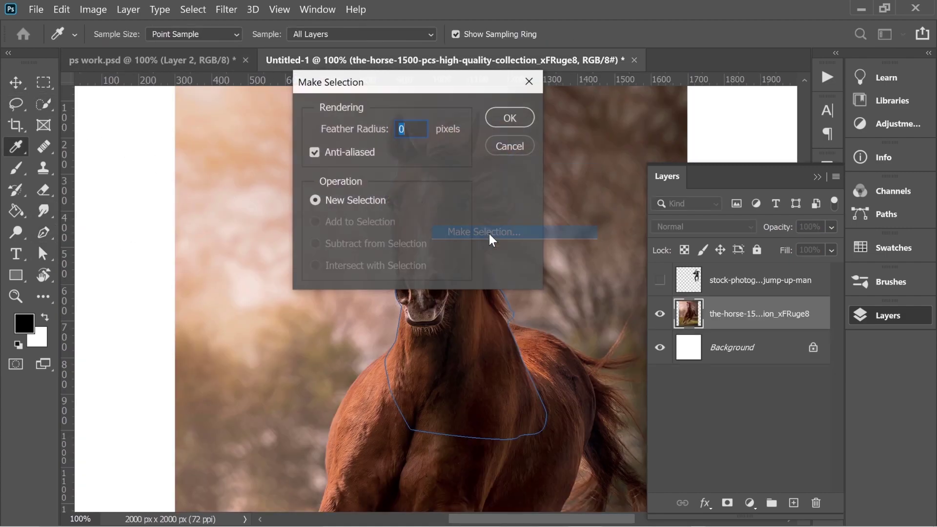
{"action": "left_click", "coordinate": [503, 118]}
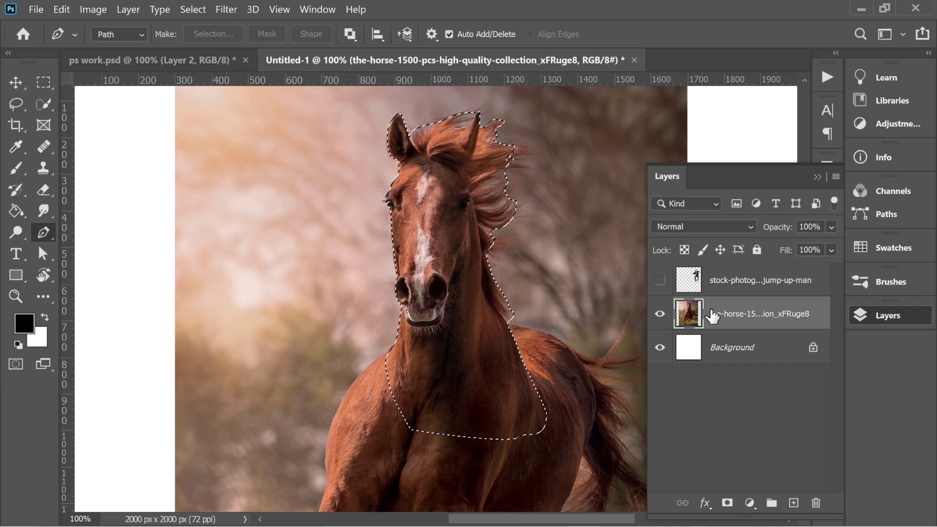
{"action": "left_click", "coordinate": [197, 11]}
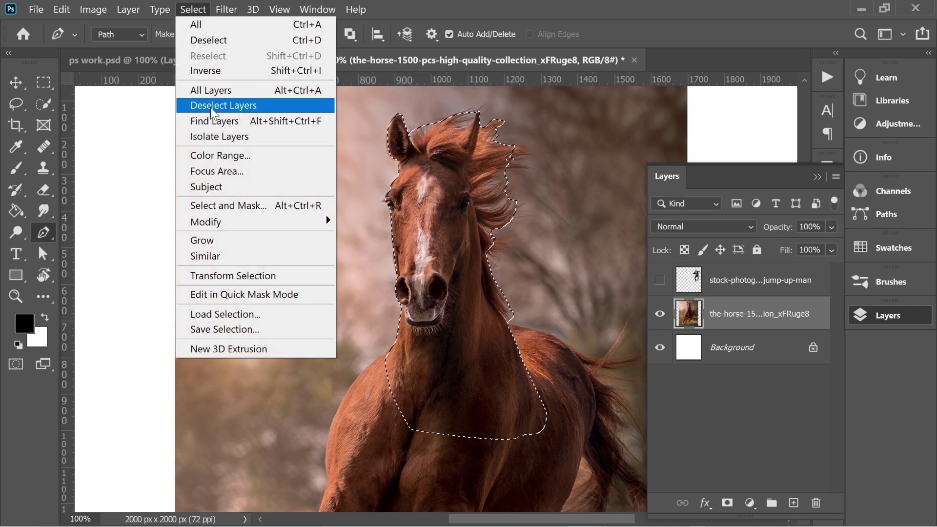
Step: In Select and Mask, set Radius to 170 px with Smart Radius and Shift Edge to -12%
{"action": "left_click", "coordinate": [227, 205]}
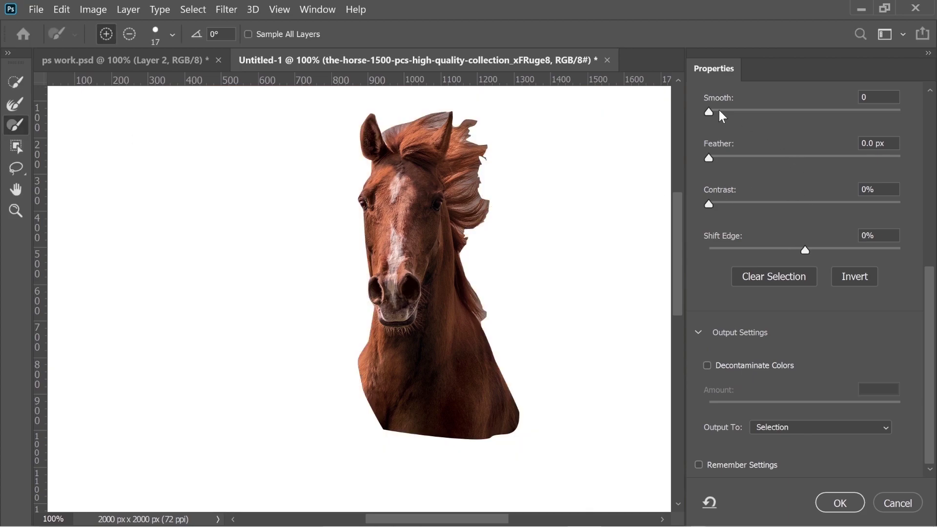
{"action": "scroll", "coordinate": [722, 117], "scroll_direction": "up", "scroll_amount": 5}
{"action": "left_click_drag", "start_coordinate": [706, 136], "coordinate": [892, 133]}
{"action": "left_click", "coordinate": [707, 162]}
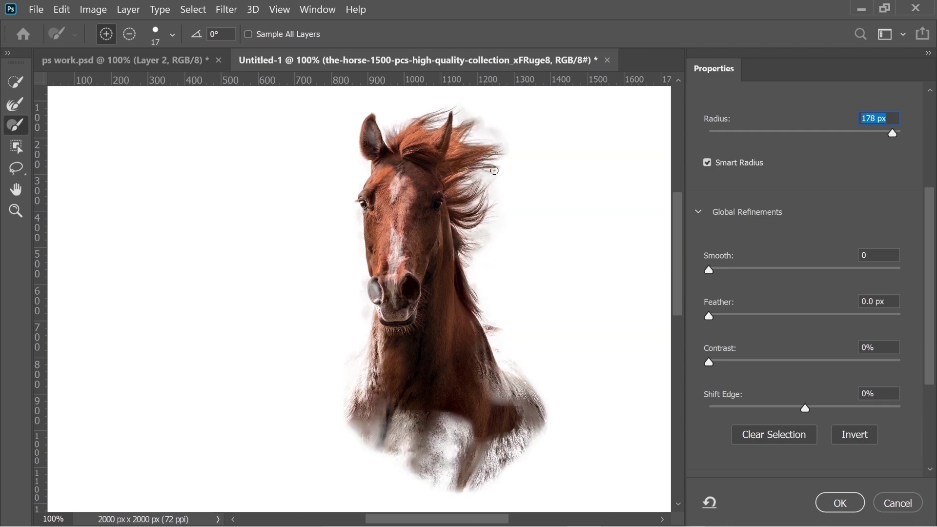
{"action": "left_click_drag", "start_coordinate": [883, 130], "coordinate": [891, 132]}
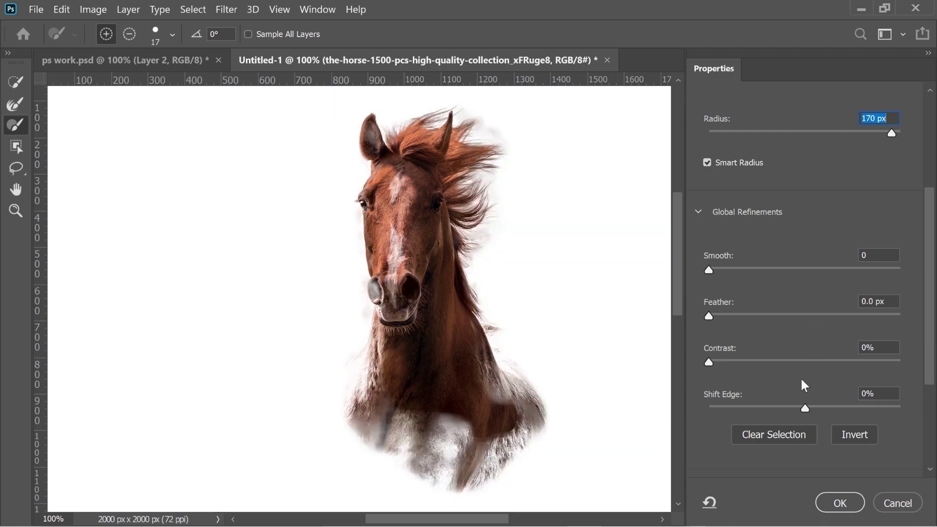
{"action": "left_click_drag", "start_coordinate": [802, 406], "coordinate": [777, 411]}
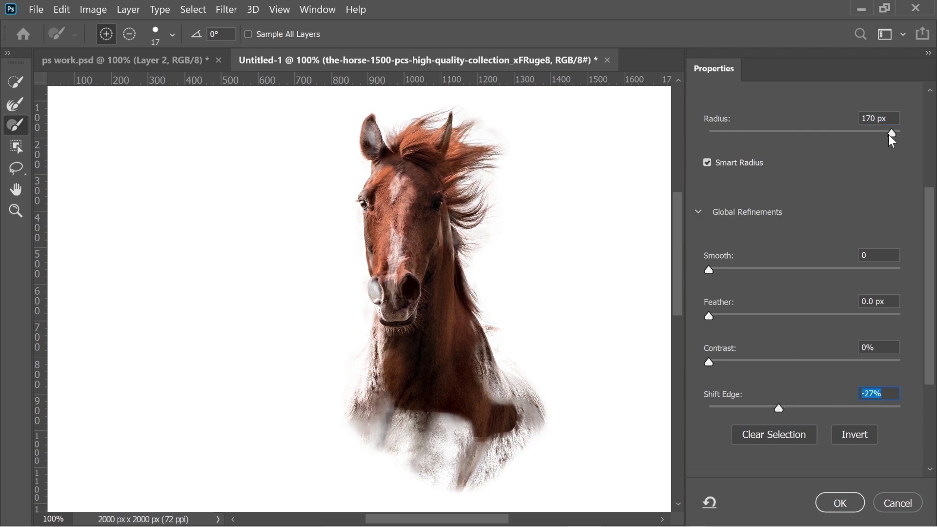
{"action": "left_click_drag", "start_coordinate": [889, 133], "coordinate": [897, 133]}
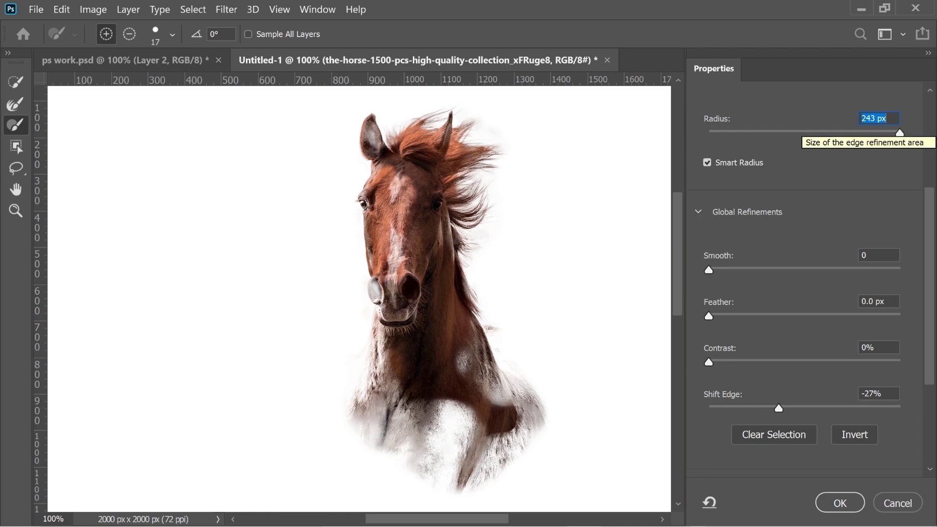
{"action": "left_click_drag", "start_coordinate": [898, 137], "coordinate": [891, 135]}
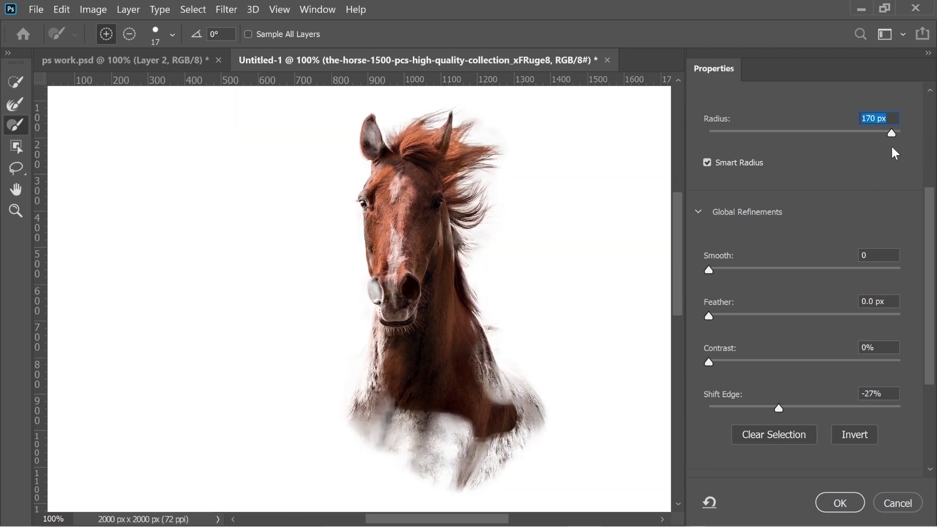
{"action": "left_click_drag", "start_coordinate": [780, 408], "coordinate": [794, 409]}
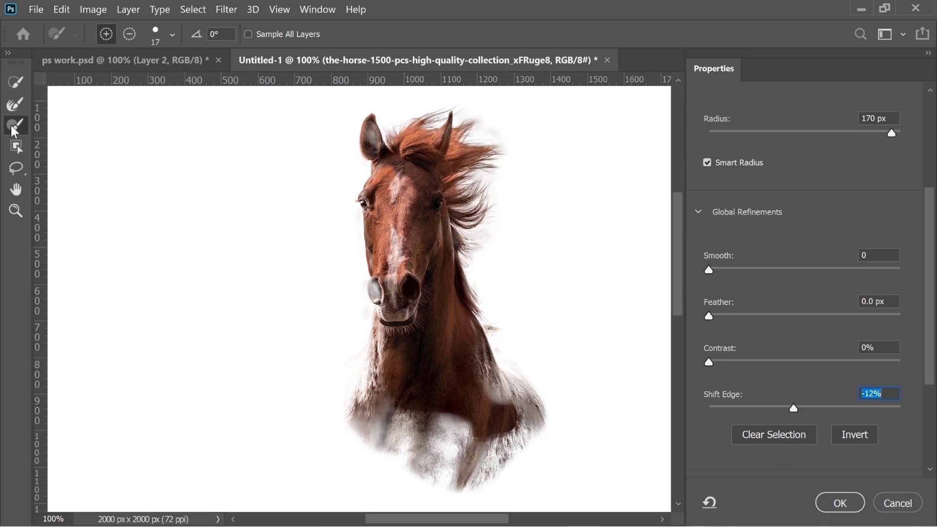
Step: Brush-refine the horse's forehead edges down to the eye and around the nostril
{"action": "key", "text": "ctrl+plus"}
{"action": "key", "text": "ctrl+plus"}
{"action": "key", "text": "ctrl+plus"}
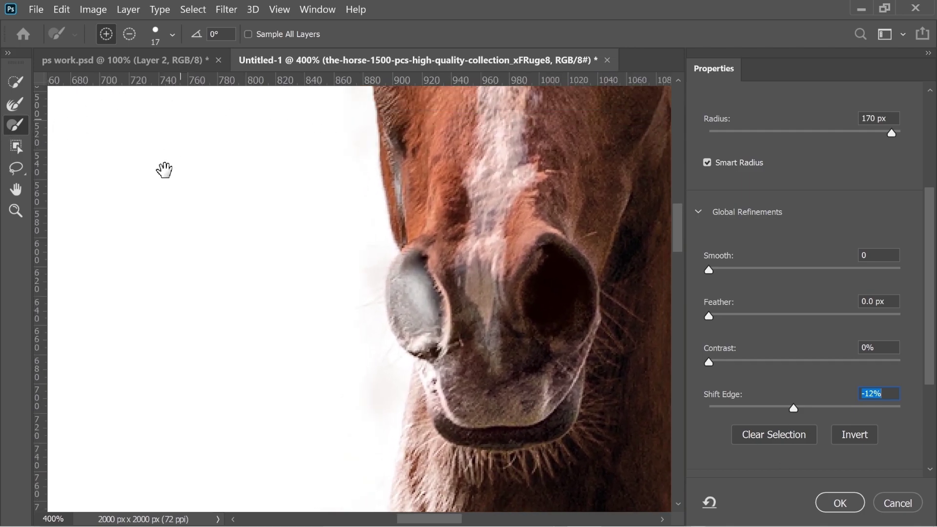
{"action": "mouse_move", "coordinate": [155, 188]}
{"action": "left_mouse_down"}
{"action": "mouse_move", "coordinate": [202, 223]}
{"action": "mouse_move", "coordinate": [218, 271]}
{"action": "left_mouse_up"}
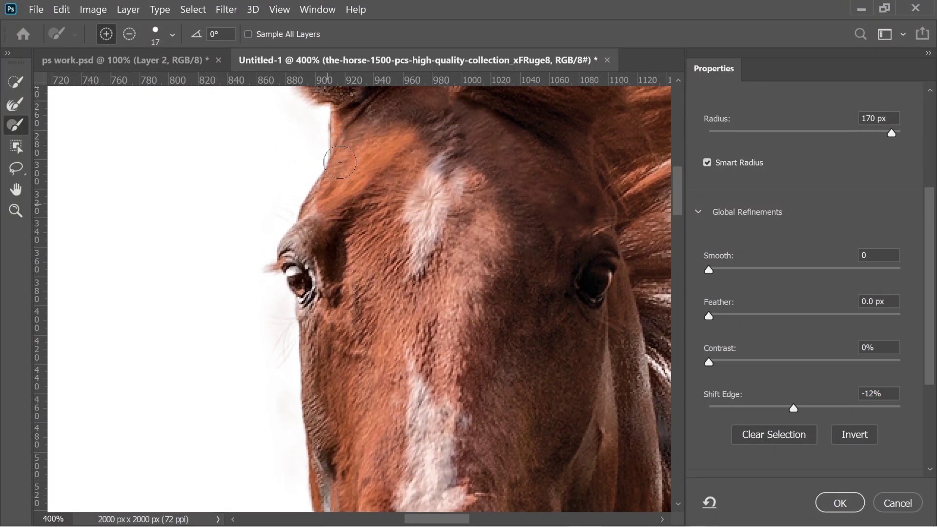
{"action": "mouse_move", "coordinate": [313, 210]}
{"action": "left_mouse_down"}
{"action": "mouse_move", "coordinate": [291, 257]}
{"action": "mouse_move", "coordinate": [321, 300]}
{"action": "mouse_move", "coordinate": [325, 338]}
{"action": "left_mouse_up"}
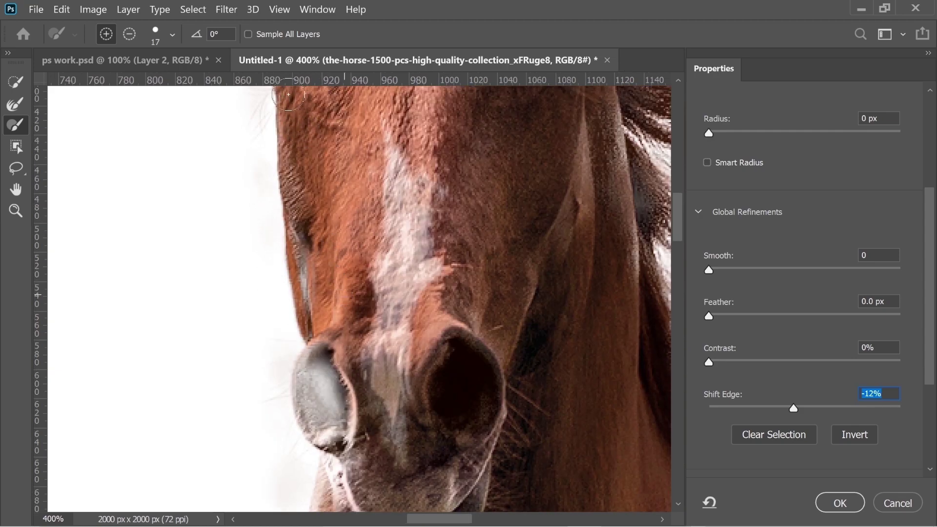
{"action": "mouse_move", "coordinate": [288, 94]}
{"action": "left_mouse_down"}
{"action": "mouse_move", "coordinate": [282, 147]}
{"action": "mouse_move", "coordinate": [304, 244]}
{"action": "left_mouse_up"}
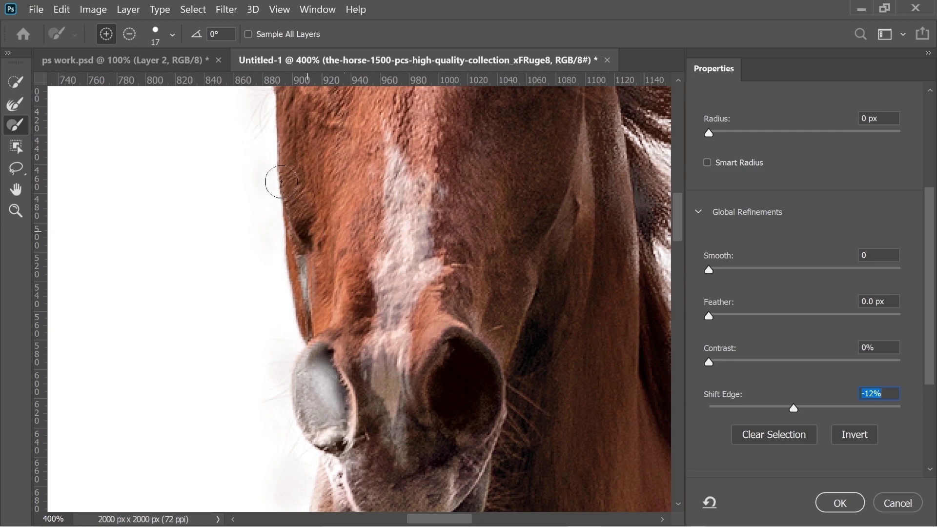
{"action": "mouse_move", "coordinate": [283, 182]}
{"action": "left_mouse_down"}
{"action": "mouse_move", "coordinate": [310, 301]}
{"action": "mouse_move", "coordinate": [310, 369]}
{"action": "mouse_move", "coordinate": [298, 381]}
{"action": "left_mouse_up"}
{"action": "left_click", "coordinate": [293, 241]}
Step: Brush-refine the jaw and windblown mane edges, then zoom out to 100%
{"action": "scroll", "coordinate": [293, 241], "scroll_direction": "down", "scroll_amount": 5}
{"action": "left_click_drag", "start_coordinate": [256, 229], "coordinate": [275, 388]}
{"action": "scroll", "coordinate": [276, 389], "scroll_direction": "down", "scroll_amount": 5}
{"action": "scroll", "coordinate": [276, 388], "scroll_direction": "right", "scroll_amount": 8}
{"action": "mouse_move", "coordinate": [313, 189]}
{"action": "left_mouse_down"}
{"action": "mouse_move", "coordinate": [345, 303]}
{"action": "mouse_move", "coordinate": [286, 109]}
{"action": "left_mouse_up"}
{"action": "scroll", "coordinate": [418, 464], "scroll_direction": "up", "scroll_amount": 10}
{"action": "scroll", "coordinate": [408, 398], "scroll_direction": "left", "scroll_amount": 3}
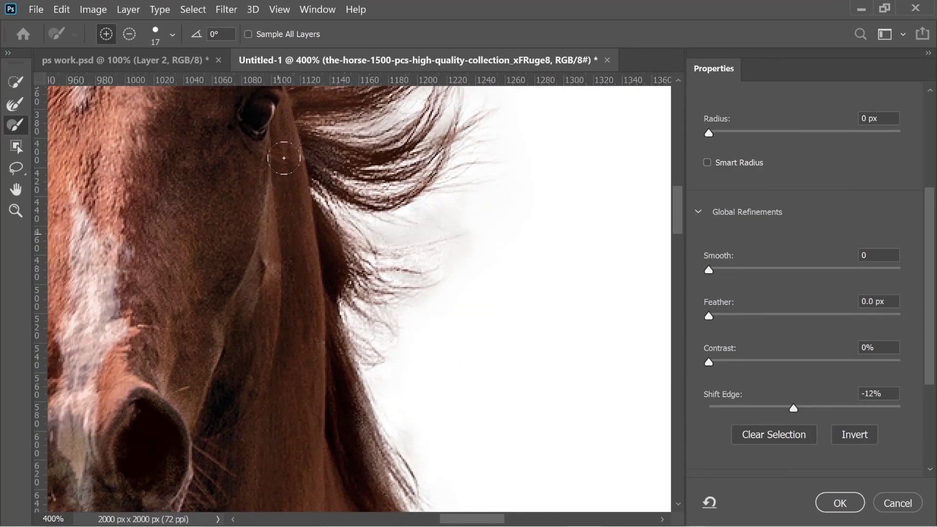
{"action": "scroll", "coordinate": [295, 243], "scroll_direction": "up", "scroll_amount": 10}
{"action": "left_click", "coordinate": [871, 394]}
{"action": "scroll", "coordinate": [278, 375], "scroll_direction": "down", "scroll_amount": 15}
{"action": "scroll", "coordinate": [278, 374], "scroll_direction": "left", "scroll_amount": 4}
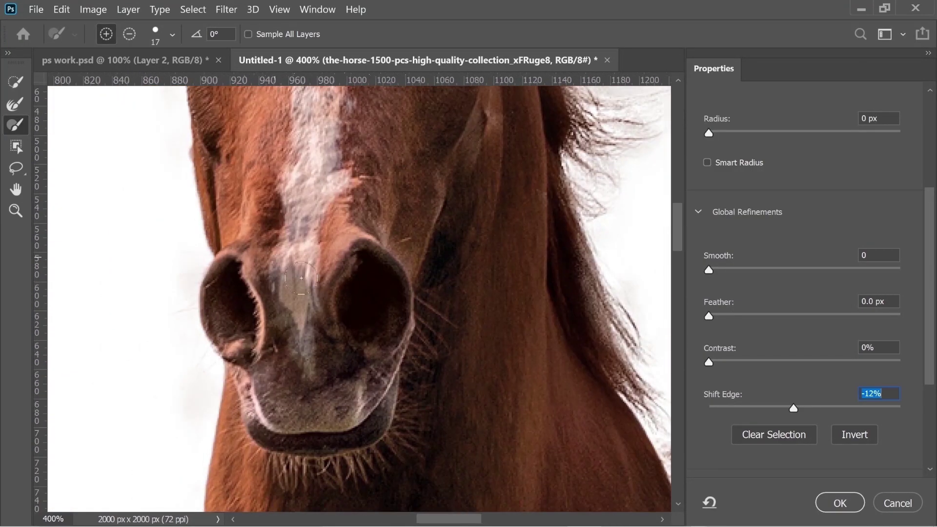
{"action": "key", "text": "ctrl+1"}
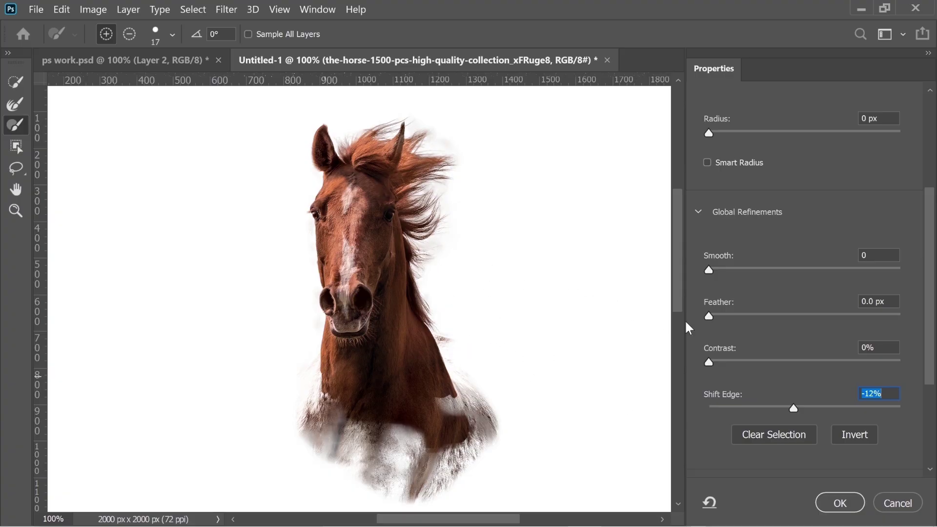
Step: In Output Settings, turn on Decontaminate Colors at 100% Amount
{"action": "scroll", "coordinate": [791, 350], "scroll_direction": "up", "scroll_amount": 3}
{"action": "scroll", "coordinate": [778, 351], "scroll_direction": "down", "scroll_amount": 2}
{"action": "scroll", "coordinate": [778, 350], "scroll_direction": "down", "scroll_amount": 4}
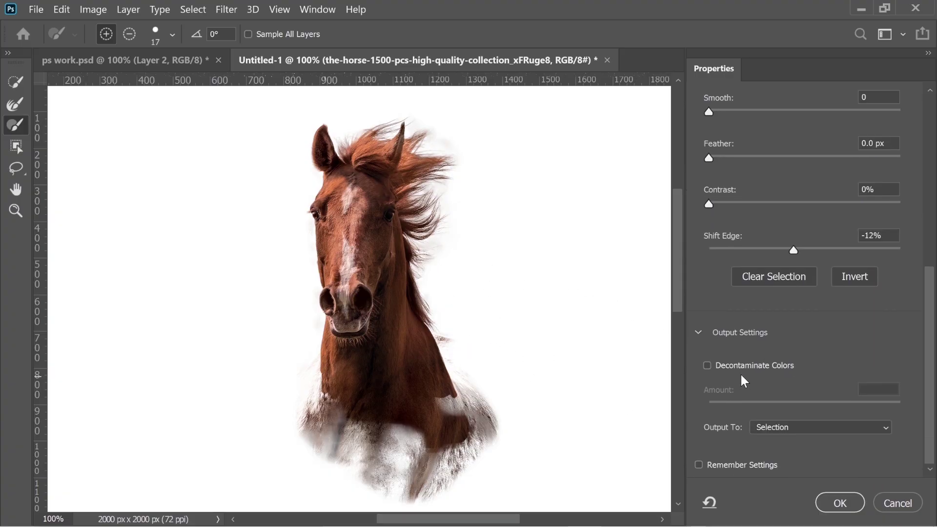
{"action": "left_click", "coordinate": [707, 365]}
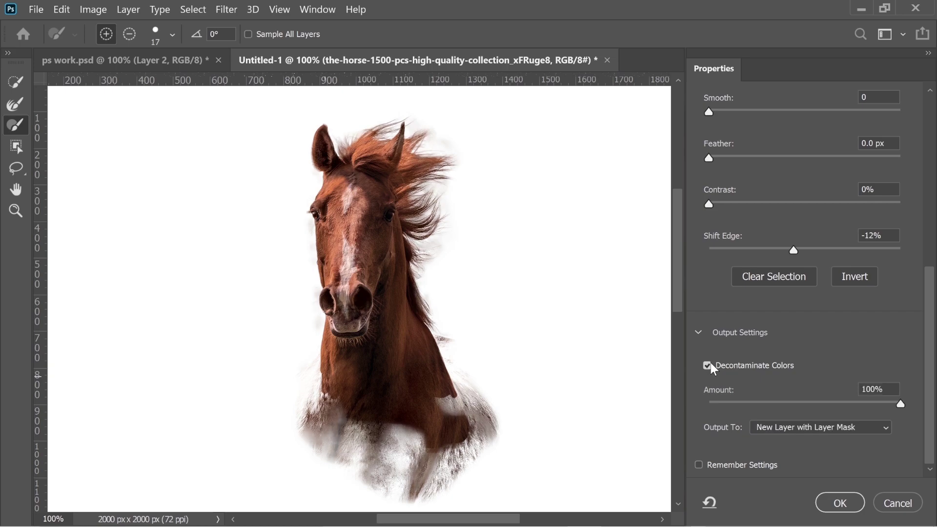
{"action": "left_click", "coordinate": [711, 365]}
{"action": "left_click", "coordinate": [710, 364]}
{"action": "left_click", "coordinate": [711, 365]}
{"action": "left_click", "coordinate": [711, 364]}
{"action": "left_click", "coordinate": [711, 362]}
{"action": "left_click", "coordinate": [710, 361]}
{"action": "left_click", "coordinate": [711, 363]}
{"action": "left_click", "coordinate": [710, 365]}
{"action": "left_click", "coordinate": [710, 365]}
{"action": "left_click", "coordinate": [710, 365]}
{"action": "scroll", "coordinate": [712, 318], "scroll_direction": "up", "scroll_amount": 8}
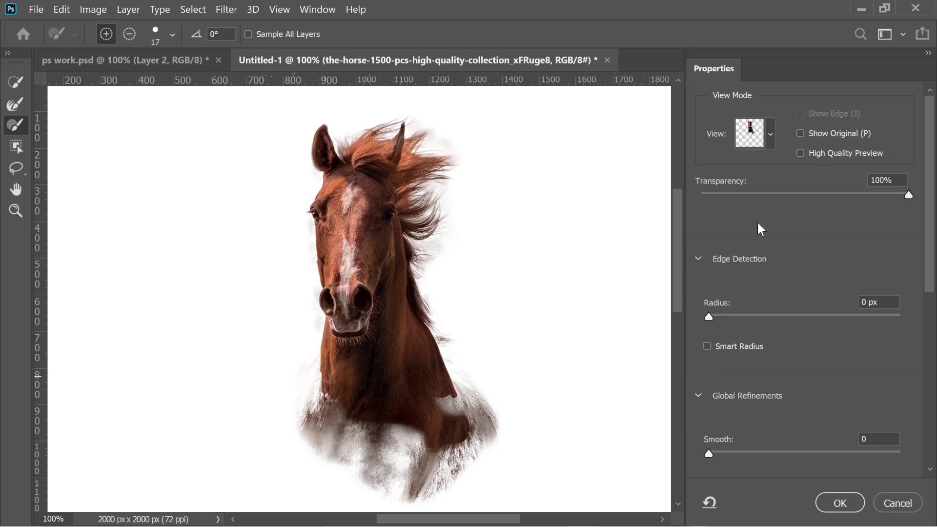
{"action": "scroll", "coordinate": [797, 237], "scroll_direction": "down", "scroll_amount": 7}
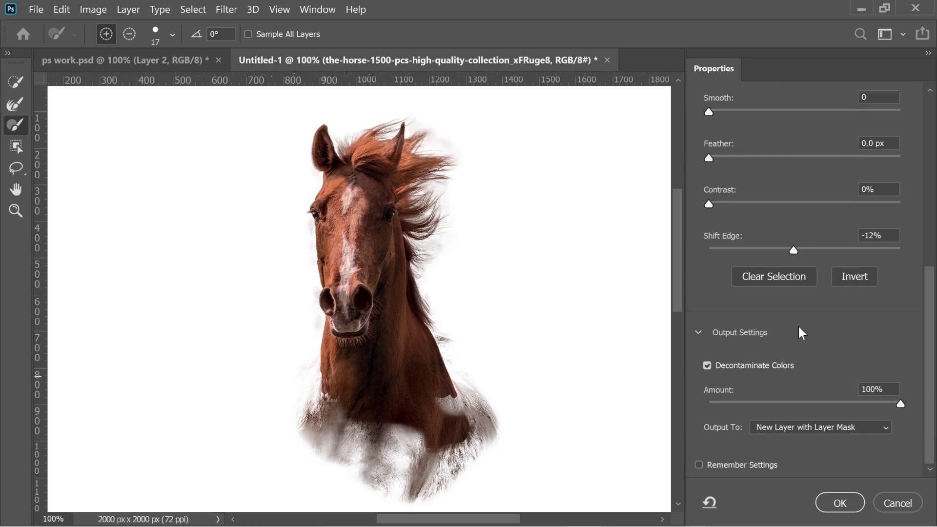
{"action": "left_click", "coordinate": [779, 427]}
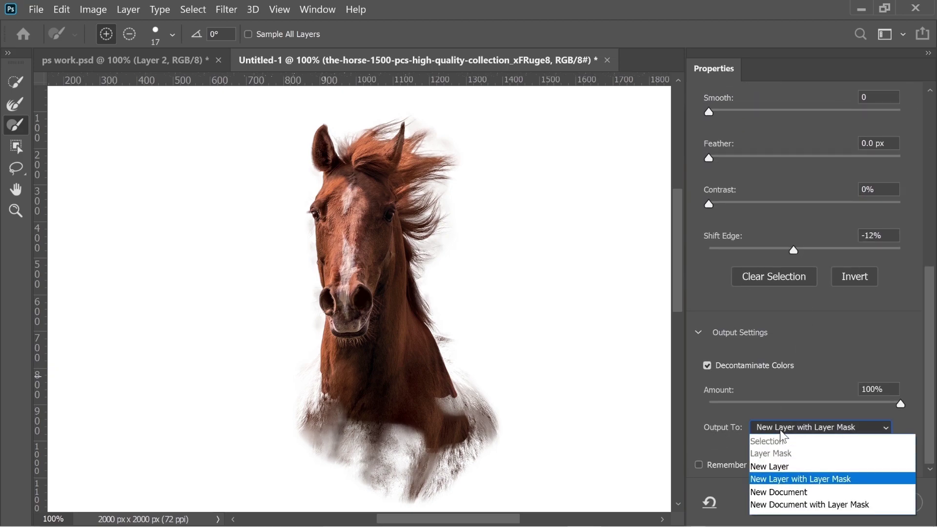
Step: Output the refined horse to a New Layer and show the original horse photo beneath it
{"action": "left_click", "coordinate": [791, 464]}
{"action": "left_click", "coordinate": [839, 499]}
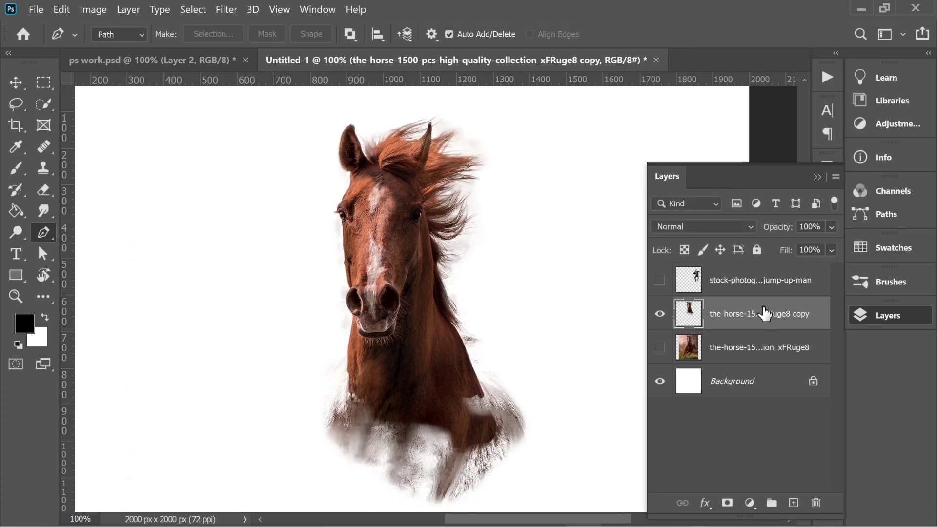
{"action": "left_click", "coordinate": [664, 319]}
{"action": "left_click", "coordinate": [663, 319]}
{"action": "left_click", "coordinate": [664, 349]}
{"action": "left_click", "coordinate": [660, 313]}
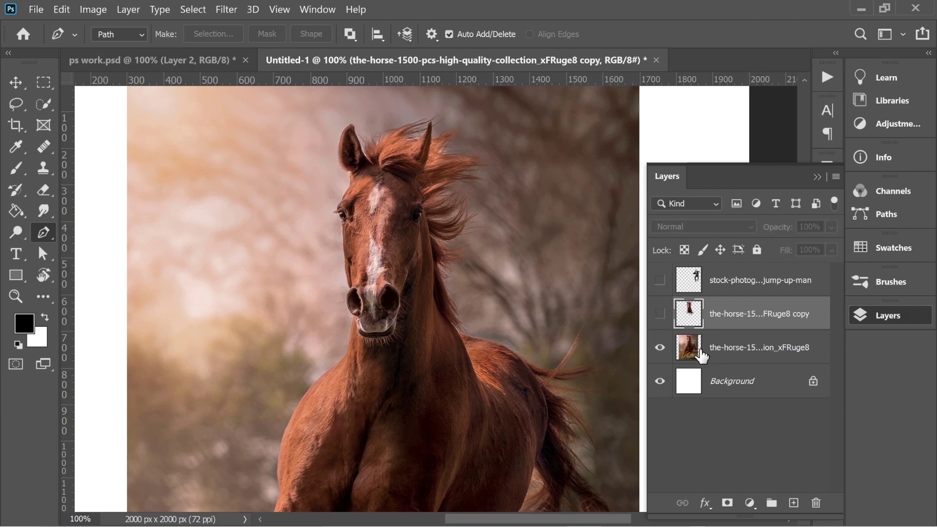
{"action": "left_click", "coordinate": [659, 313]}
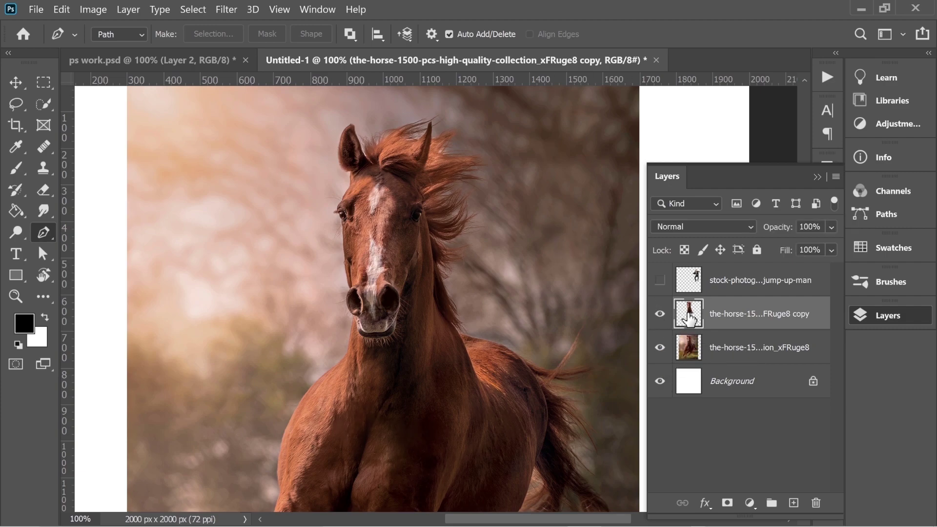
Step: Show the jumping man layer and move him left and up onto the horse
{"action": "left_click", "coordinate": [660, 280]}
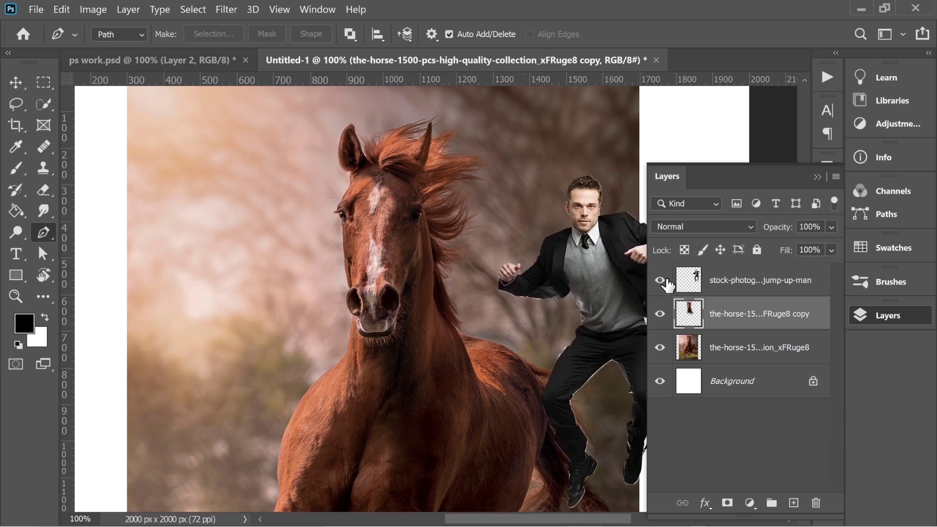
{"action": "left_click", "coordinate": [16, 82]}
{"action": "left_click_drag", "start_coordinate": [596, 285], "coordinate": [430, 262]}
{"action": "left_click", "coordinate": [61, 10]}
Step: Flip the man horizontally and nudge him right and down over the horse
{"action": "mouse_move", "coordinate": [83, 352]}
{"action": "left_click", "coordinate": [335, 341]}
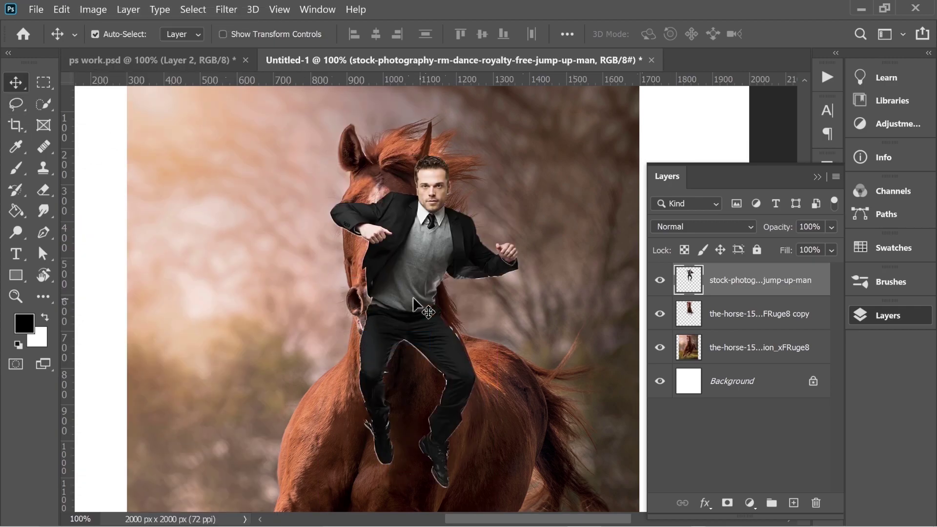
{"action": "left_click_drag", "start_coordinate": [413, 297], "coordinate": [439, 299]}
{"action": "left_click", "coordinate": [502, 456]}
{"action": "key", "text": "ctrl"}
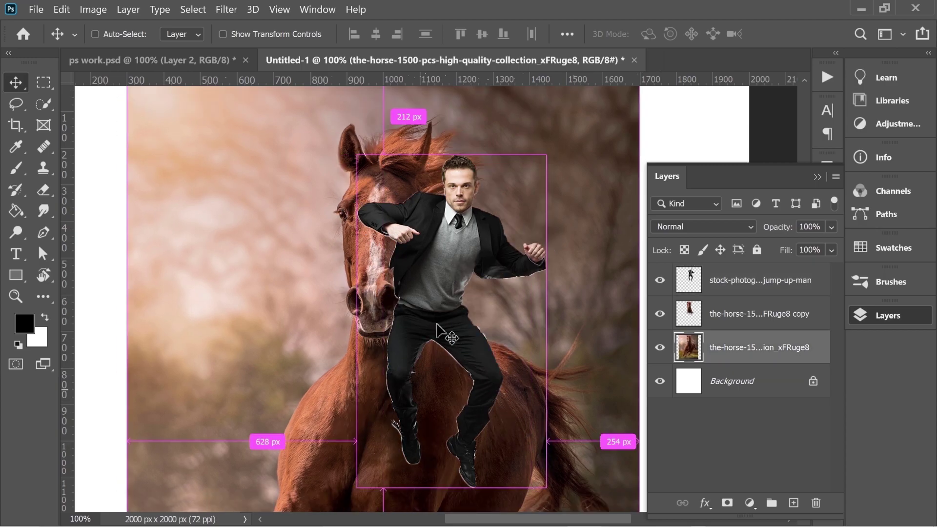
{"action": "left_click_drag", "start_coordinate": [476, 355], "coordinate": [492, 376]}
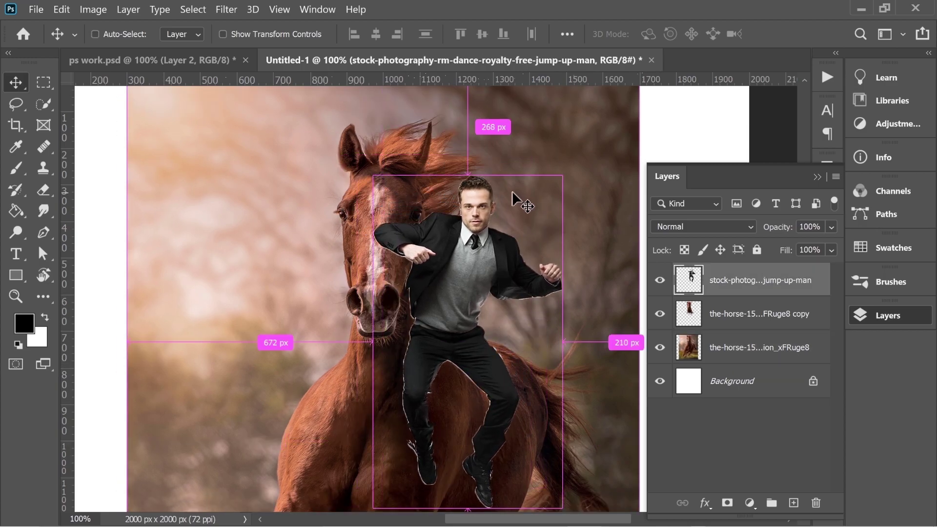
{"action": "key", "text": "ctrl+minus"}
Step: Scale the man up to about 136% and move his layer beneath the horse cutout
{"action": "key", "text": "ctrl+t"}
{"action": "left_click_drag", "start_coordinate": [521, 213], "coordinate": [601, 150]}
{"action": "left_click_drag", "start_coordinate": [496, 204], "coordinate": [472, 244]}
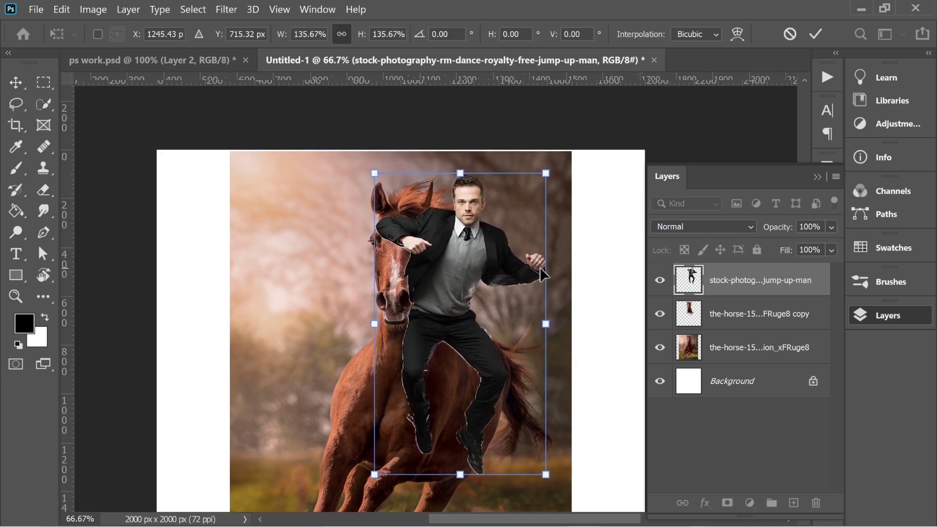
{"action": "left_click_drag", "start_coordinate": [717, 288], "coordinate": [686, 336]}
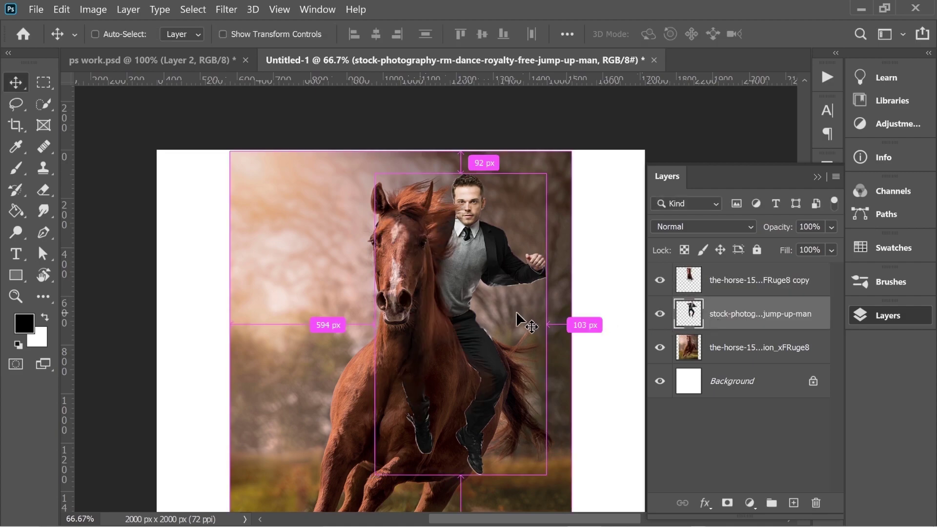
Step: At 100% zoom, rescale the man to about 102% on the horse's back
{"action": "key", "text": "ctrl+plus"}
{"action": "left_click_drag", "start_coordinate": [491, 322], "coordinate": [497, 322]}
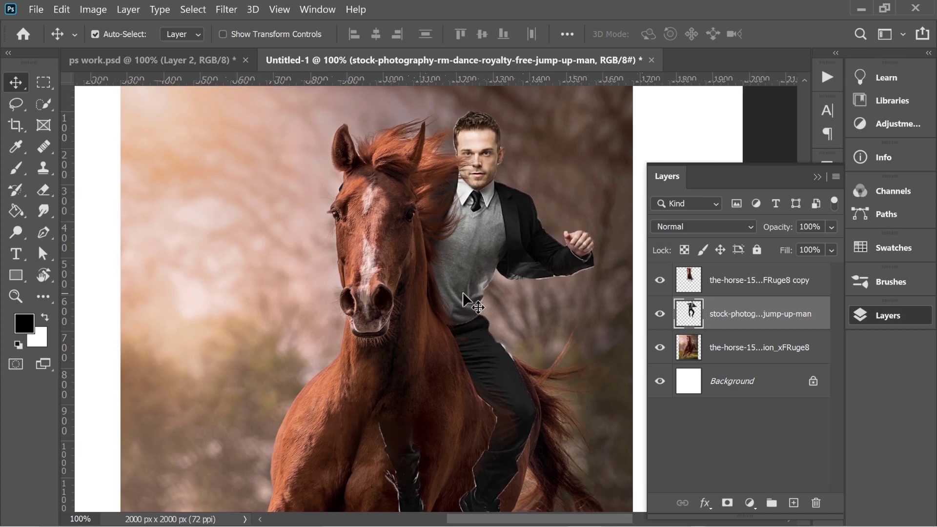
{"action": "key", "text": "ctrl+t"}
{"action": "scroll", "coordinate": [429, 229], "scroll_direction": "up", "scroll_amount": 3}
{"action": "mouse_move", "coordinate": [355, 196]}
{"action": "left_mouse_down"}
{"action": "mouse_move", "coordinate": [345, 182]}
{"action": "mouse_move", "coordinate": [349, 188]}
{"action": "left_mouse_up"}
{"action": "left_click_drag", "start_coordinate": [449, 267], "coordinate": [406, 162]}
Step: Erase the horse cutout copy's mane and flank over the man's trouser leg at 200% zoom
{"action": "left_click", "coordinate": [43, 190]}
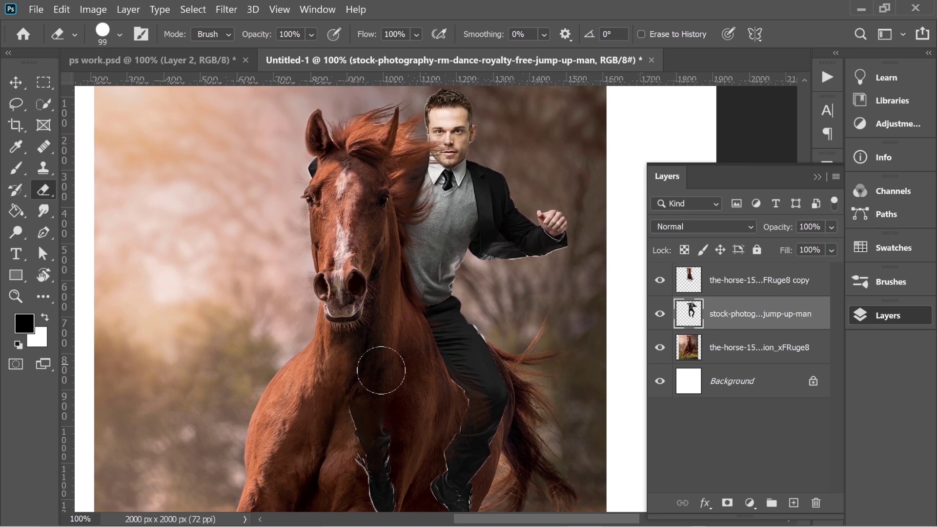
{"action": "mouse_move", "coordinate": [385, 372]}
{"action": "left_mouse_down"}
{"action": "mouse_move", "coordinate": [390, 318]}
{"action": "mouse_move", "coordinate": [361, 339]}
{"action": "mouse_move", "coordinate": [360, 415]}
{"action": "mouse_move", "coordinate": [334, 289]}
{"action": "left_mouse_up"}
{"action": "mouse_move", "coordinate": [309, 201]}
{"action": "left_mouse_down"}
{"action": "mouse_move", "coordinate": [351, 255]}
{"action": "mouse_move", "coordinate": [340, 296]}
{"action": "left_mouse_up"}
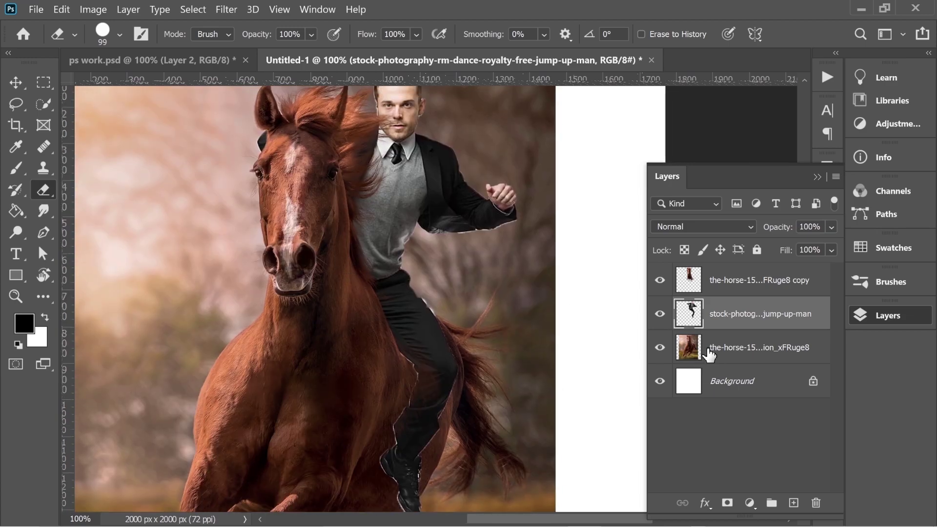
{"action": "left_click", "coordinate": [709, 282]}
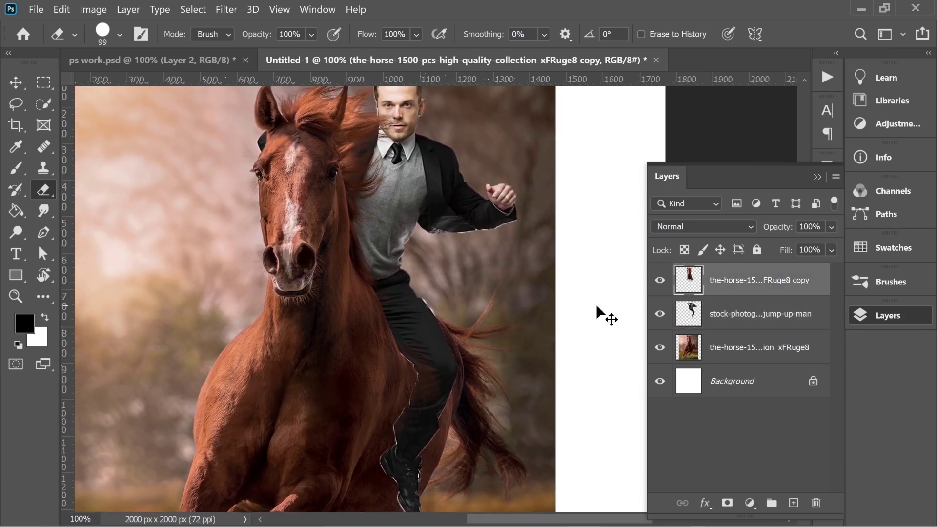
{"action": "key", "text": "ctrl+plus"}
{"action": "left_click_drag", "start_coordinate": [527, 299], "coordinate": [427, 285]}
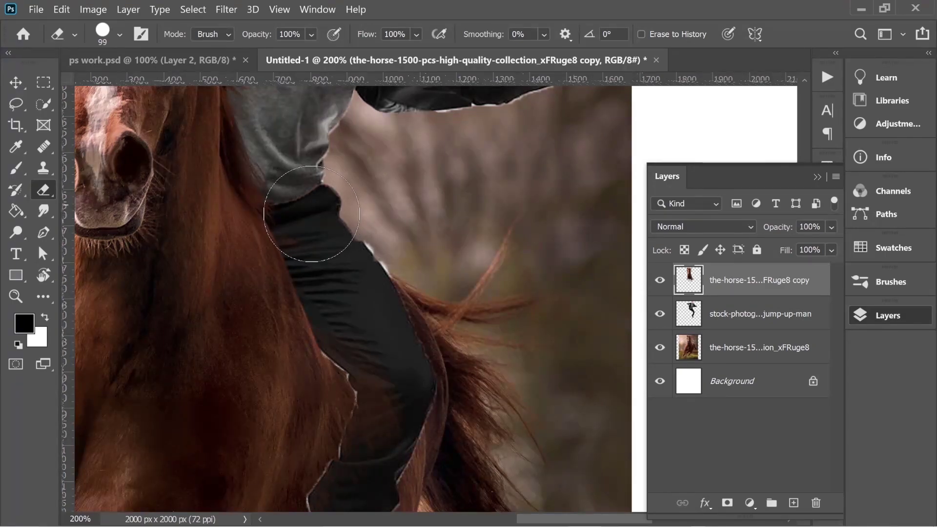
{"action": "left_click_drag", "start_coordinate": [312, 216], "coordinate": [355, 310]}
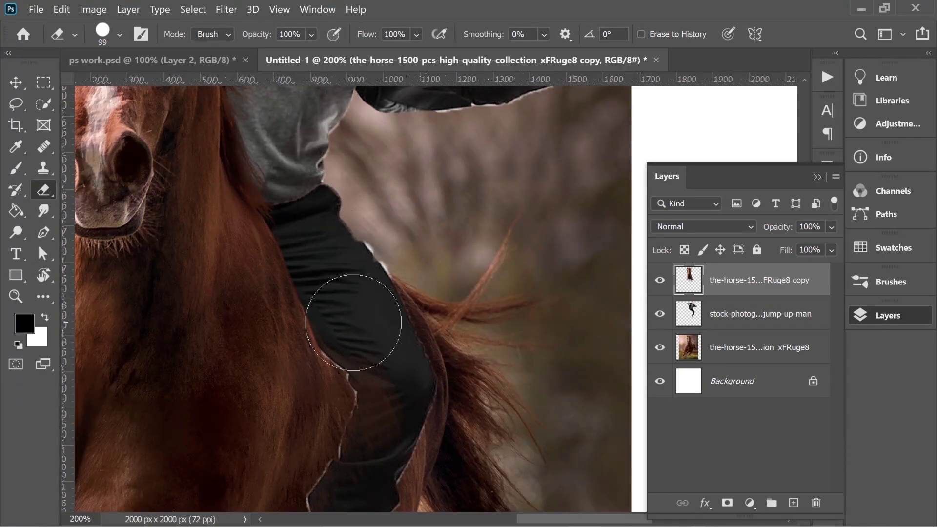
{"action": "mouse_move", "coordinate": [355, 323]}
{"action": "left_mouse_down"}
{"action": "mouse_move", "coordinate": [393, 369]}
{"action": "mouse_move", "coordinate": [395, 379]}
{"action": "mouse_move", "coordinate": [384, 365]}
{"action": "mouse_move", "coordinate": [398, 384]}
{"action": "mouse_move", "coordinate": [395, 403]}
{"action": "mouse_move", "coordinate": [406, 387]}
{"action": "mouse_move", "coordinate": [390, 424]}
{"action": "left_mouse_up"}
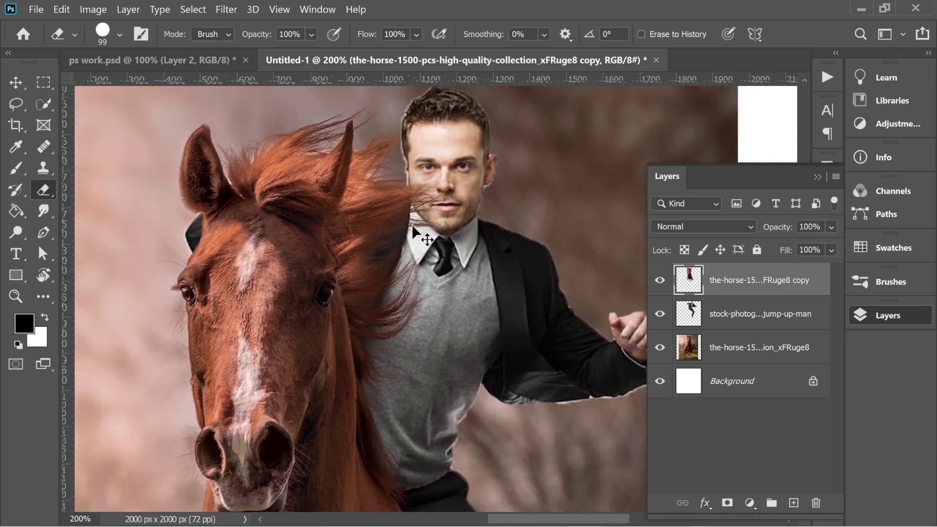
{"action": "key", "text": "ctrl+minus"}
{"action": "key", "text": "ctrl+minus"}
{"action": "key", "text": "ctrl+minus"}
{"action": "left_click_drag", "start_coordinate": [465, 251], "coordinate": [479, 238]}
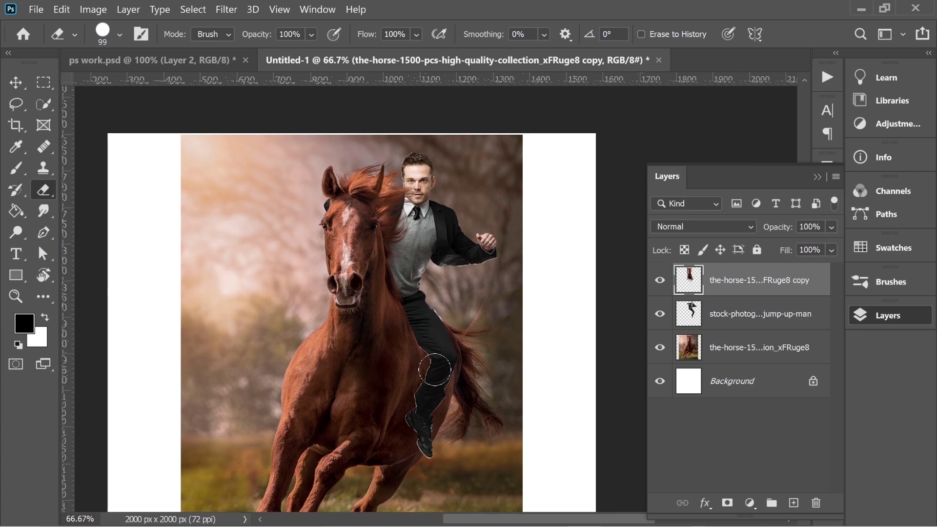
{"action": "left_click", "coordinate": [715, 316]}
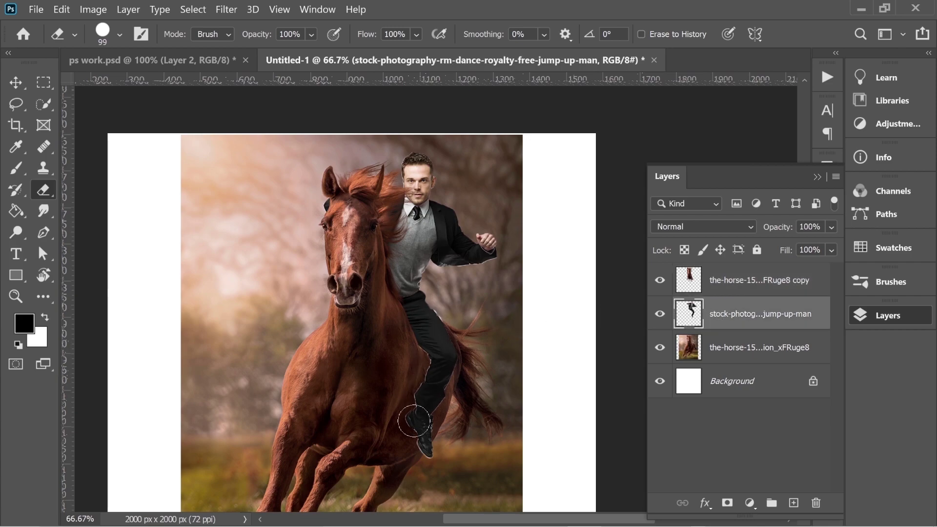
Step: Load the man's outline as a selection; refine it with 5 px Radius, +18% Shift Edge, no decontamination
{"action": "left_click", "coordinate": [16, 82]}
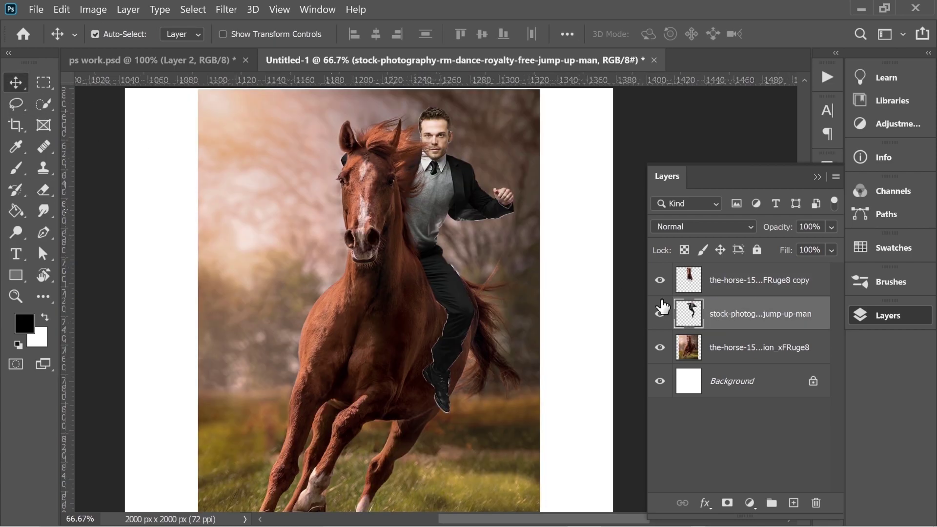
{"action": "left_click", "coordinate": [686, 312], "text": "ctrl"}
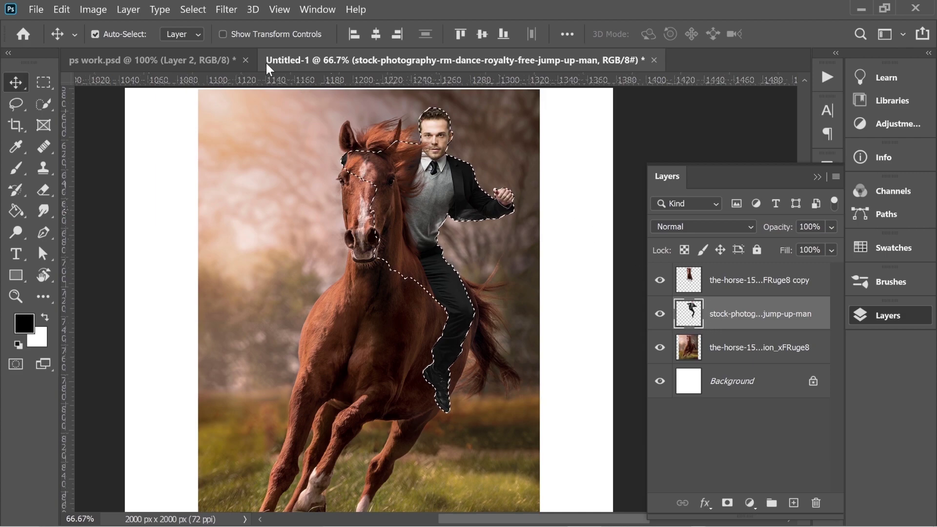
{"action": "left_click", "coordinate": [193, 10]}
{"action": "left_click", "coordinate": [227, 204]}
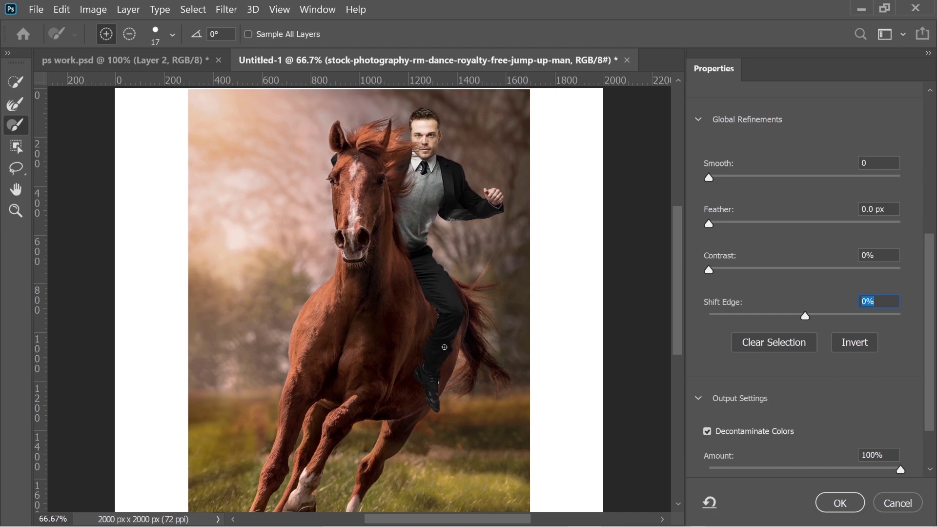
{"action": "scroll", "coordinate": [725, 249], "scroll_direction": "up", "scroll_amount": 1}
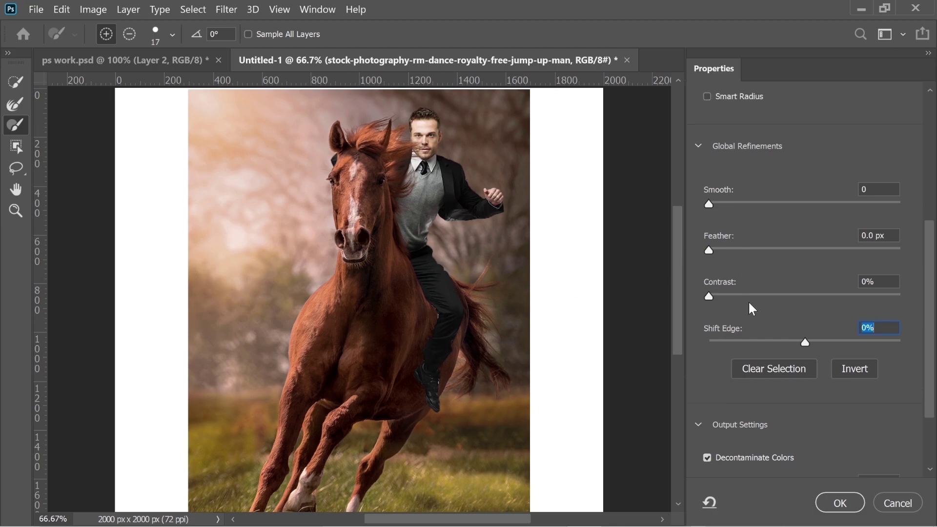
{"action": "mouse_move", "coordinate": [805, 344]}
{"action": "left_mouse_down"}
{"action": "mouse_move", "coordinate": [788, 347]}
{"action": "mouse_move", "coordinate": [820, 345]}
{"action": "left_mouse_up"}
{"action": "scroll", "coordinate": [743, 218], "scroll_direction": "up", "scroll_amount": 3}
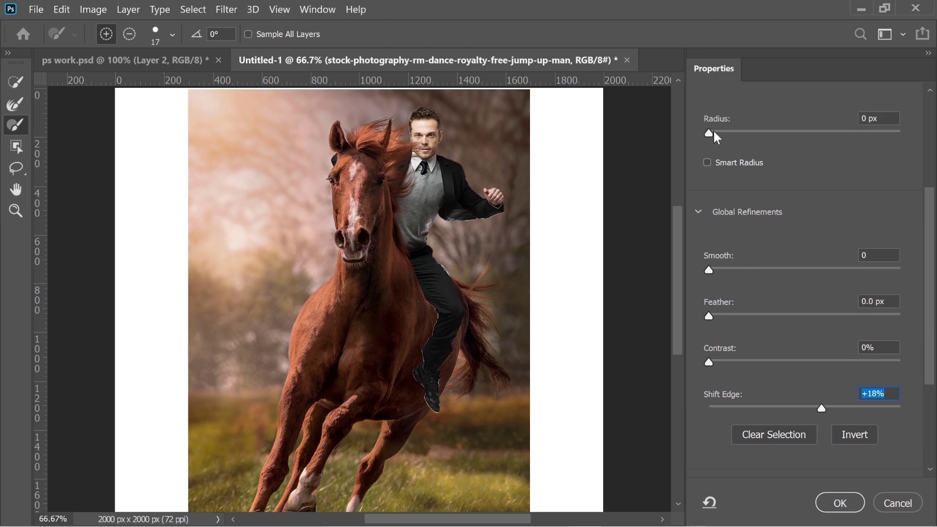
{"action": "left_click_drag", "start_coordinate": [714, 133], "coordinate": [759, 133]}
{"action": "scroll", "coordinate": [713, 411], "scroll_direction": "down", "scroll_amount": 3}
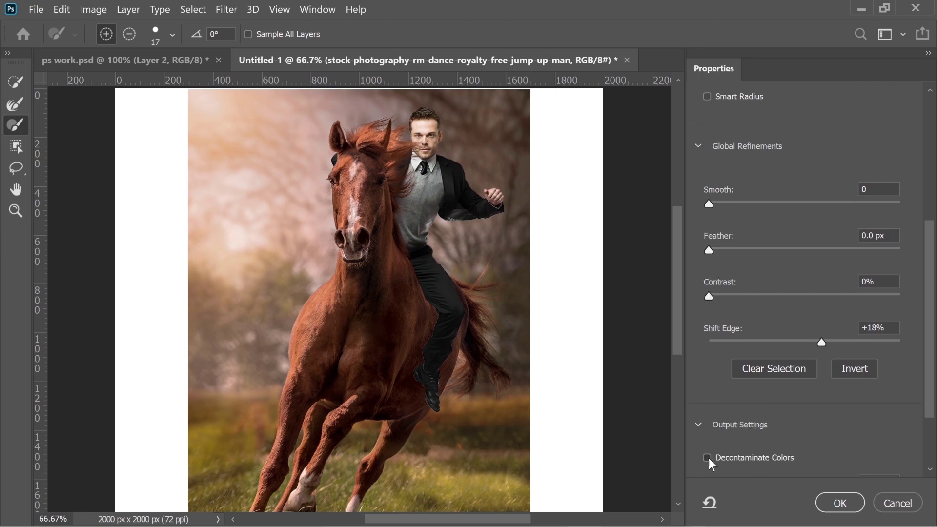
{"action": "scroll", "coordinate": [737, 396], "scroll_direction": "up", "scroll_amount": 2}
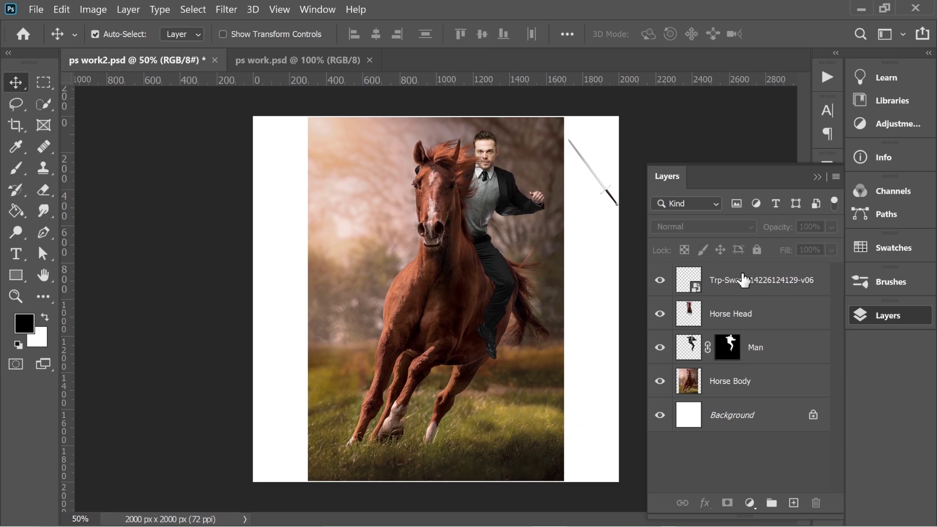
Step: Check the Horse Head and Man layers, show Horse Body, and move the sword into the man's hand
{"action": "left_click", "coordinate": [660, 315]}
{"action": "left_click", "coordinate": [660, 314]}
{"action": "left_click", "coordinate": [660, 349]}
{"action": "left_click", "coordinate": [660, 351]}
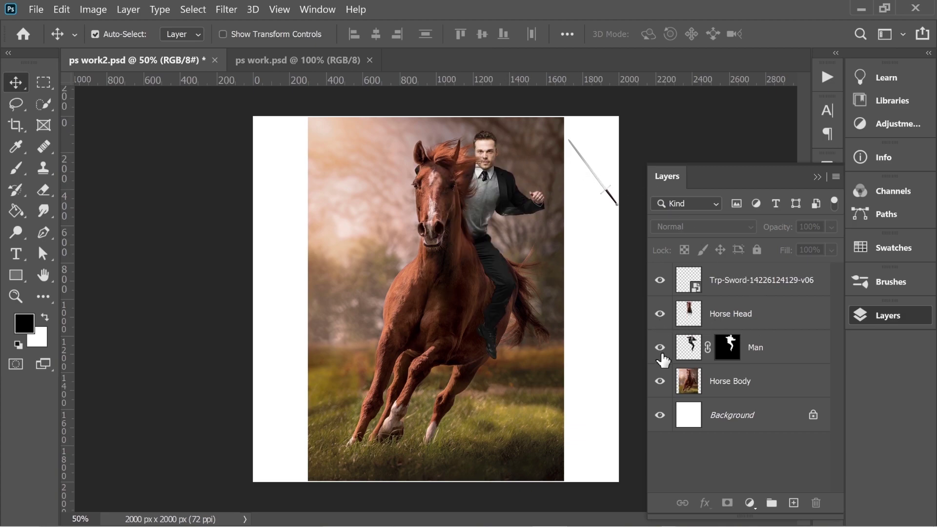
{"action": "left_click", "coordinate": [659, 381]}
{"action": "left_click_drag", "start_coordinate": [609, 191], "coordinate": [536, 194]}
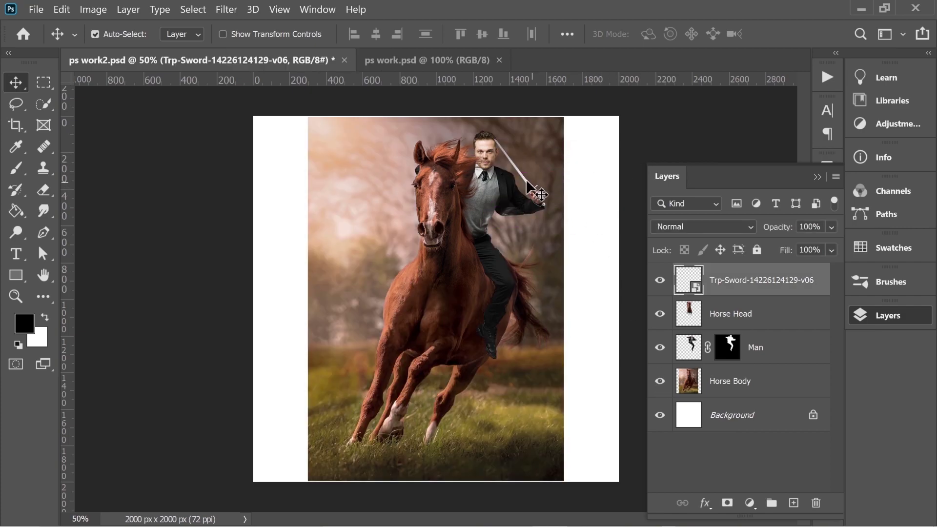
Step: At 200% zoom, rasterize the sword layer and erase its handle over the rider's fingers
{"action": "key", "text": "ctrl+plus"}
{"action": "key", "text": "ctrl+plus"}
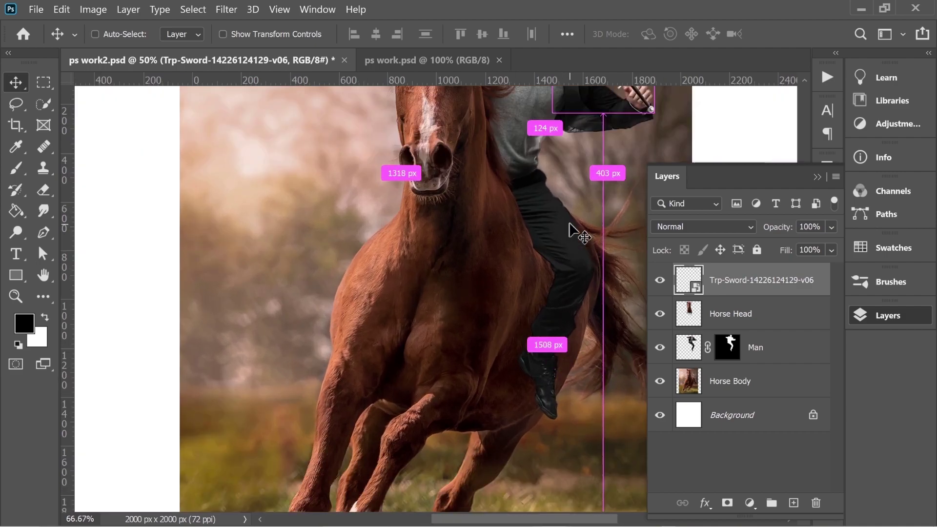
{"action": "key", "text": "ctrl+plus"}
{"action": "left_click_drag", "start_coordinate": [535, 163], "coordinate": [401, 341]}
{"action": "right_click", "coordinate": [770, 280]}
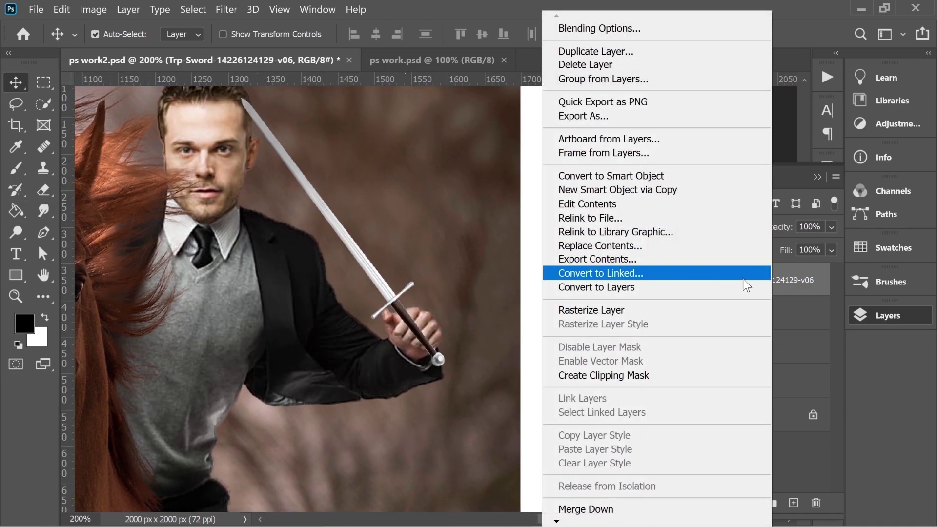
{"action": "left_click", "coordinate": [588, 309]}
{"action": "key", "text": "e"}
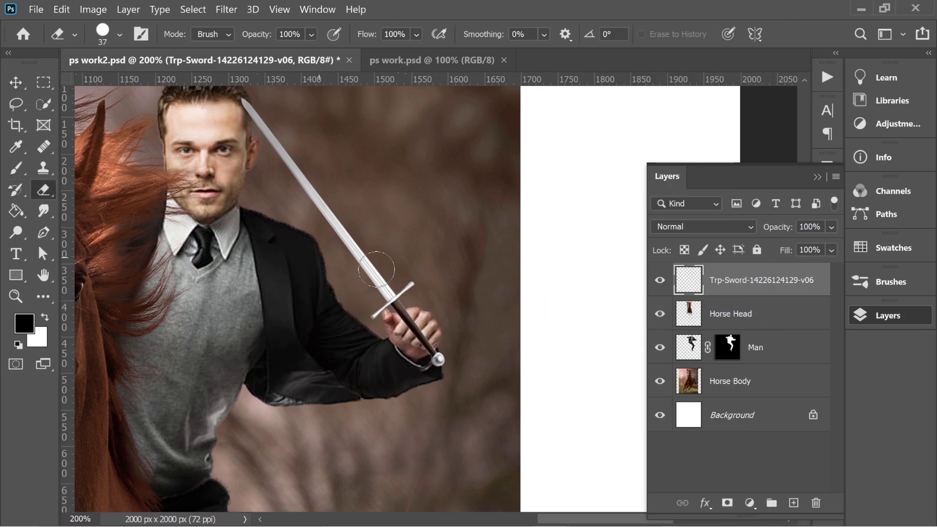
{"action": "left_click_drag", "start_coordinate": [417, 324], "coordinate": [416, 321]}
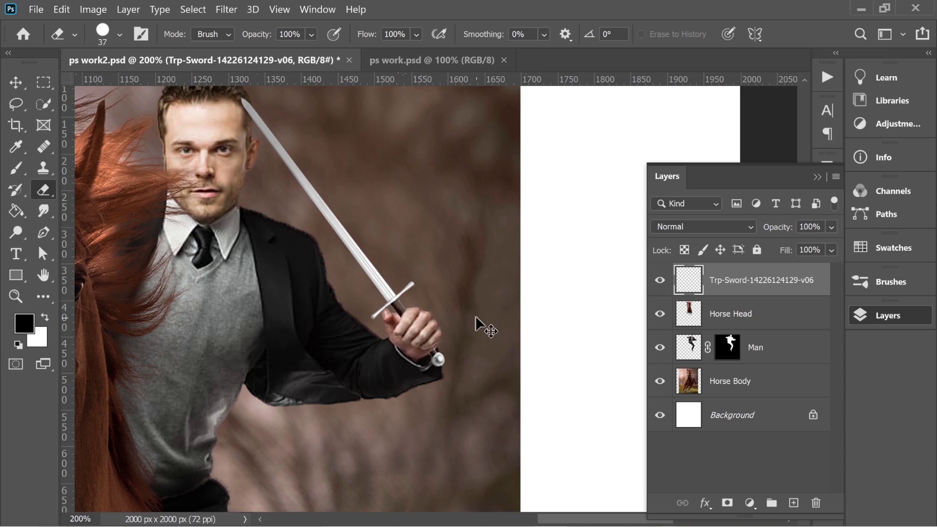
{"action": "scroll", "coordinate": [476, 322], "scroll_direction": "down", "scroll_amount": 3}
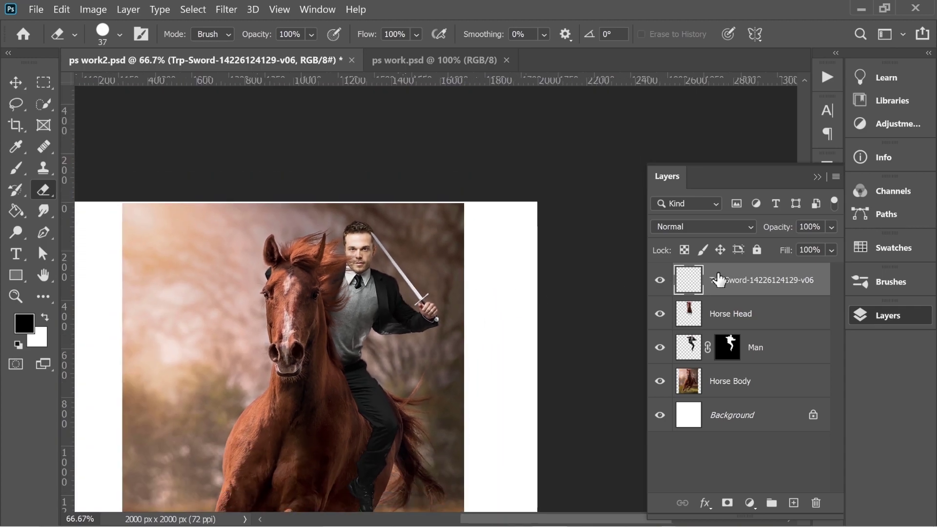
Step: Give the sword layer a white Outer Glow: Screen, 14% opacity, 32 px size
{"action": "right_click", "coordinate": [720, 280]}
{"action": "left_click", "coordinate": [537, 19]}
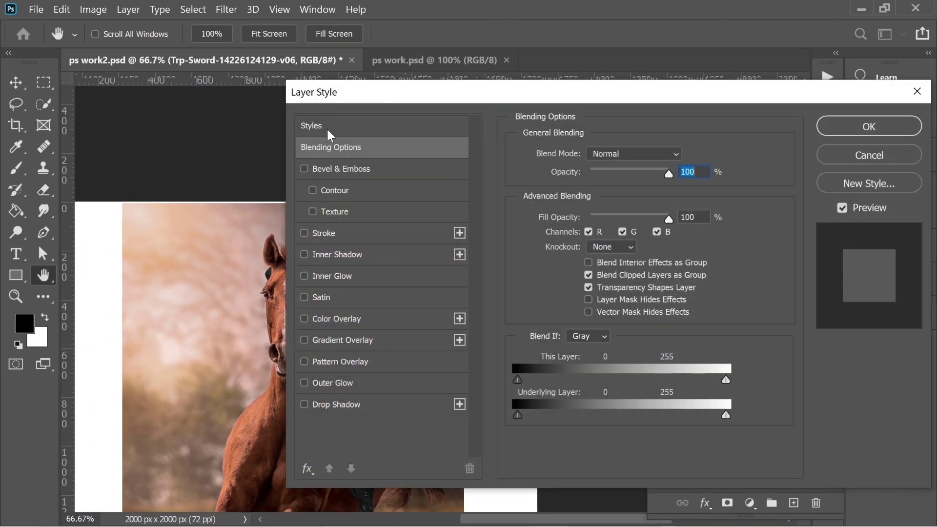
{"action": "left_click", "coordinate": [323, 384]}
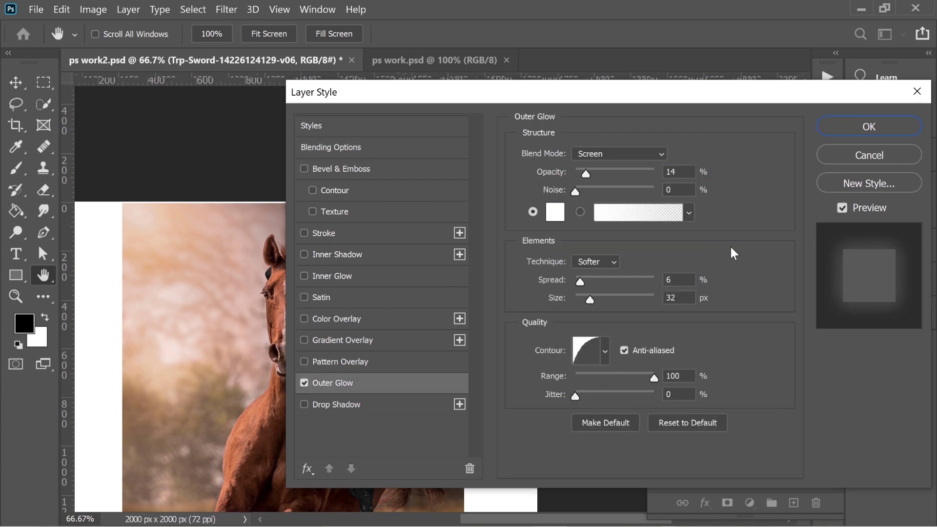
{"action": "left_click", "coordinate": [880, 128]}
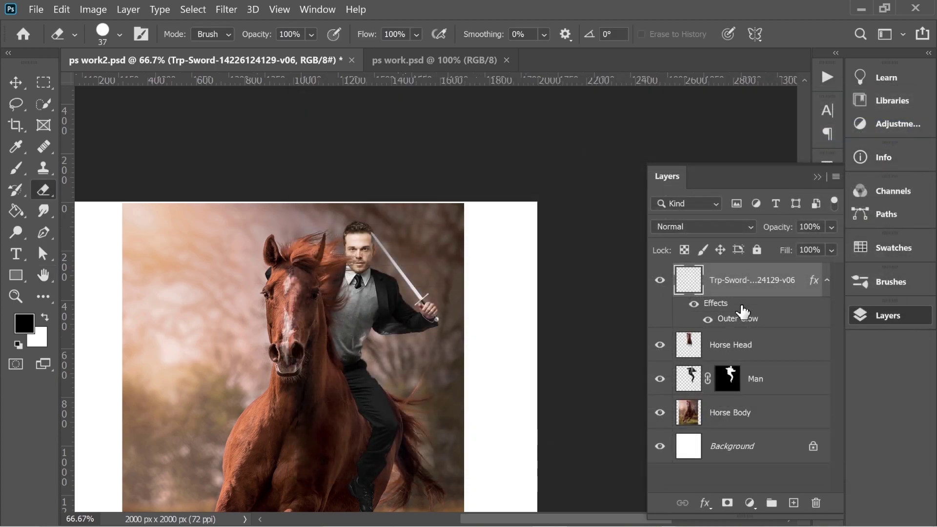
Step: Rename the sword layer to 'Sword'
{"action": "right_click", "coordinate": [745, 278]}
{"action": "double_click", "coordinate": [762, 283]}
{"action": "type", "text": "Swo"}
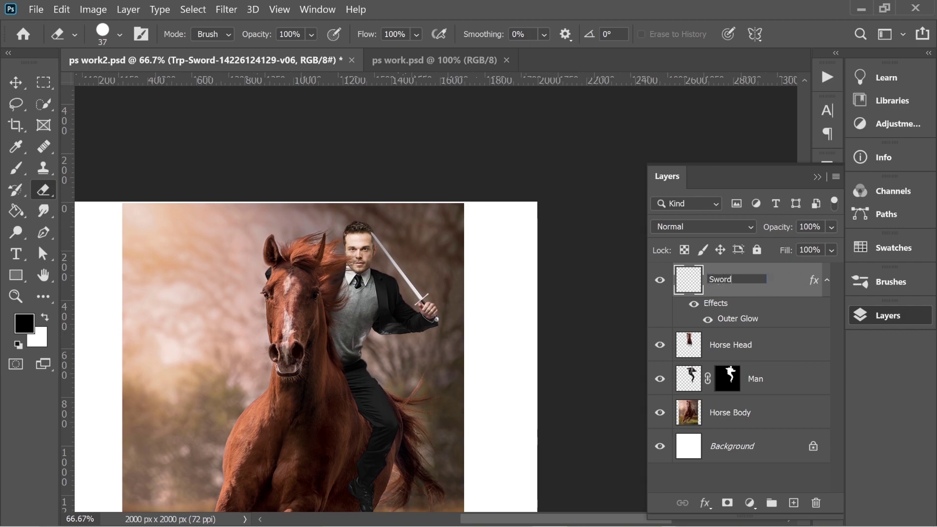
{"action": "type", "text": "rd"}
{"action": "left_click", "coordinate": [16, 83]}
{"action": "left_click", "coordinate": [214, 133]}
{"action": "left_click_drag", "start_coordinate": [414, 189], "coordinate": [401, 165]}
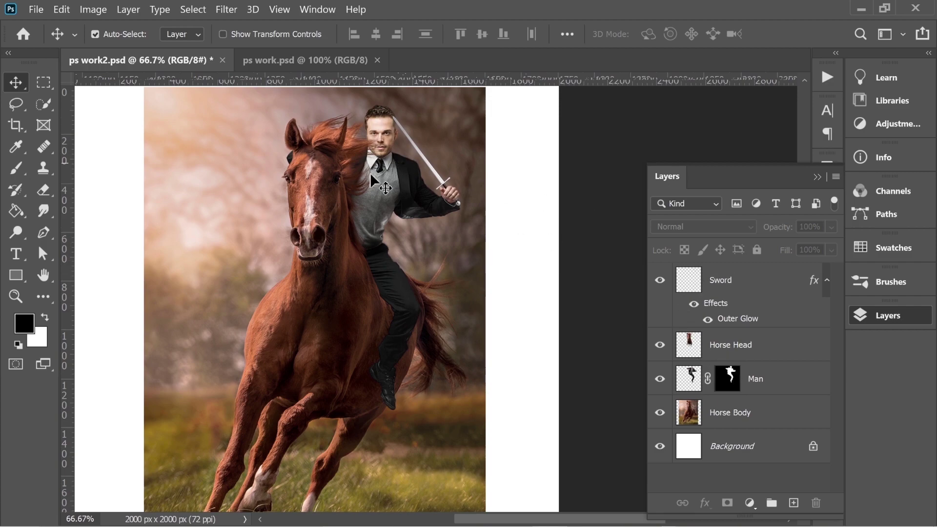
Step: Add a Levels adjustment above Man with white output 73, clipped to the Man layer
{"action": "left_click", "coordinate": [762, 382]}
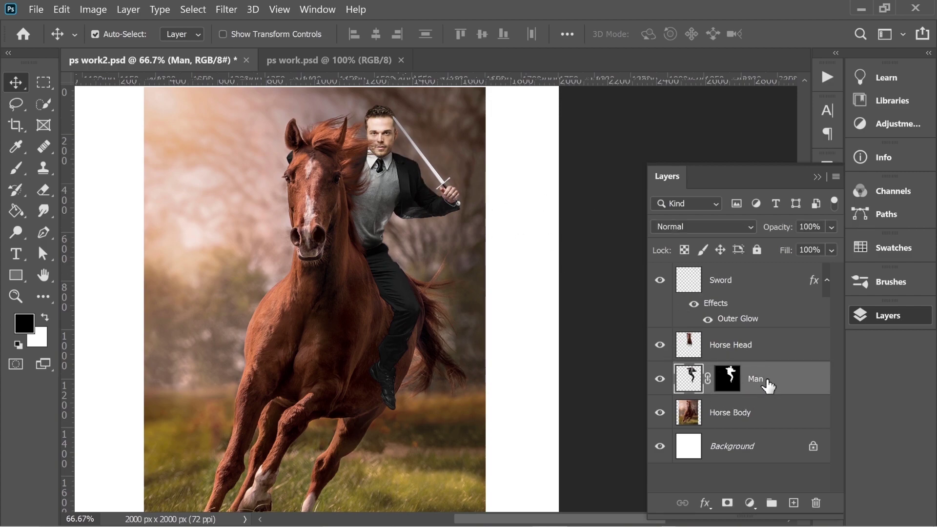
{"action": "left_click", "coordinate": [750, 503]}
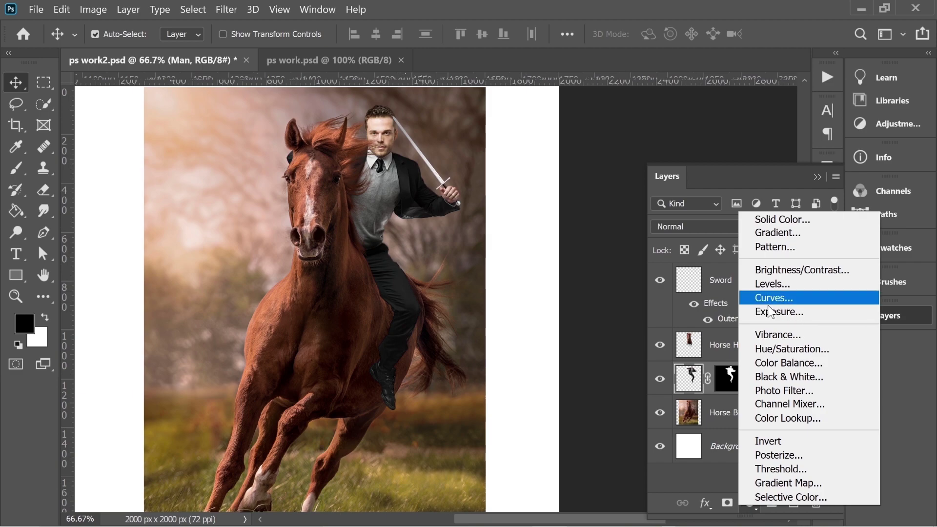
{"action": "left_click", "coordinate": [796, 285]}
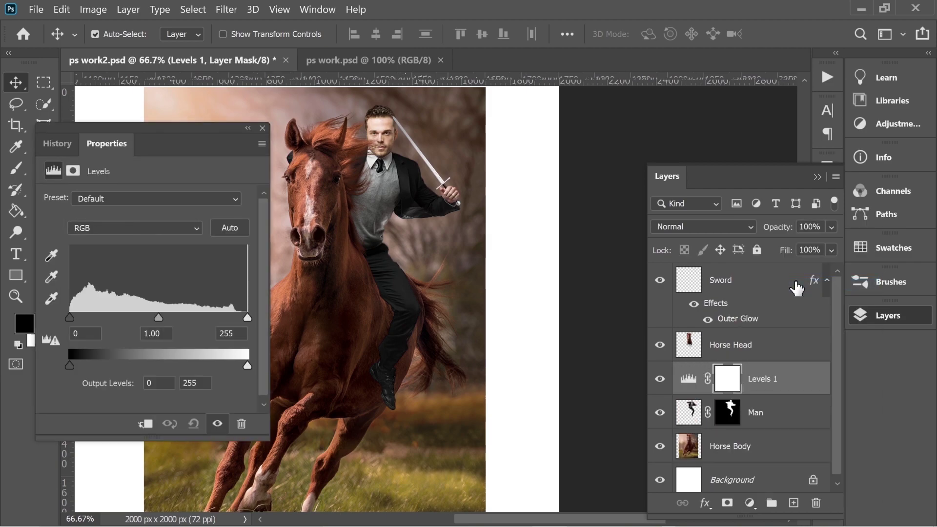
{"action": "mouse_move", "coordinate": [117, 389]}
{"action": "left_mouse_down"}
{"action": "mouse_move", "coordinate": [130, 388]}
{"action": "mouse_move", "coordinate": [122, 388]}
{"action": "left_mouse_up"}
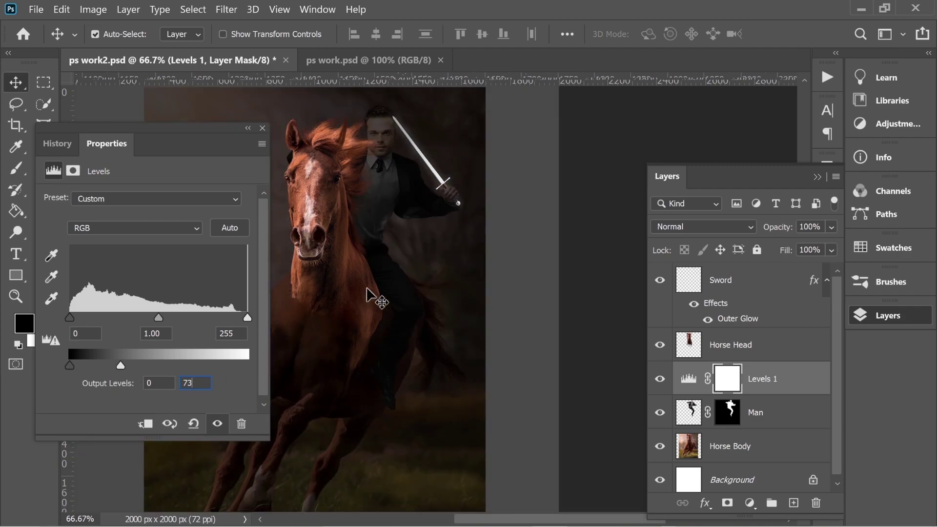
{"action": "left_click", "coordinate": [262, 128]}
{"action": "right_click", "coordinate": [772, 391]}
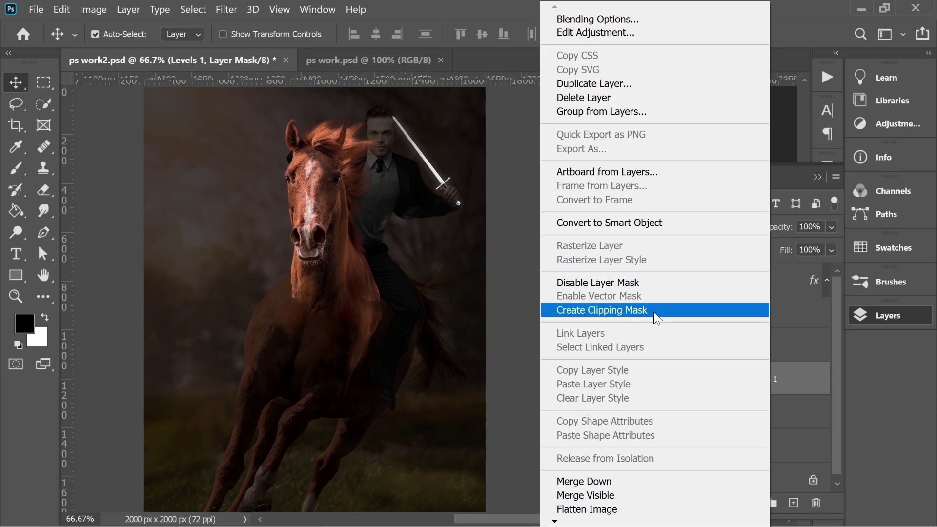
{"action": "left_click", "coordinate": [609, 311]}
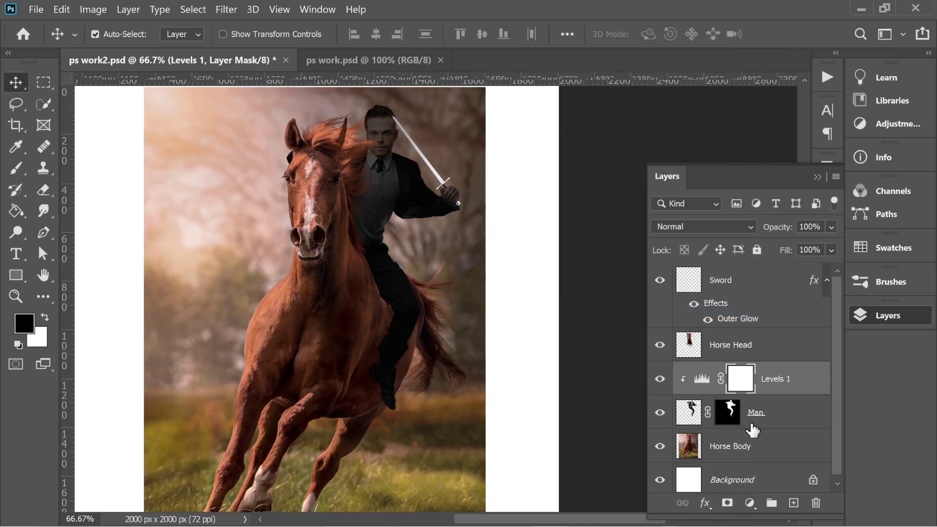
Step: Brush the Levels mask off the man's face, arm, vest and lap
{"action": "left_click", "coordinate": [18, 170]}
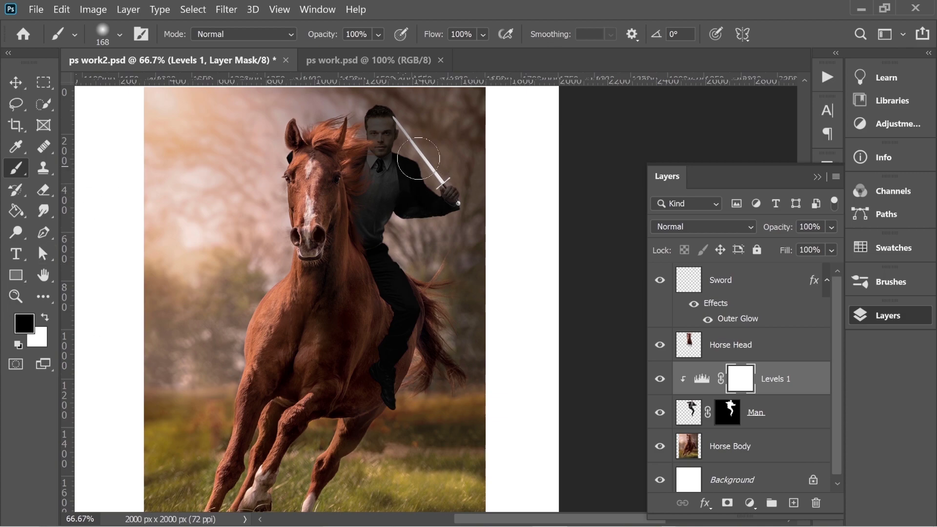
{"action": "mouse_move", "coordinate": [427, 137]}
{"action": "left_mouse_down"}
{"action": "mouse_move", "coordinate": [379, 127]}
{"action": "mouse_move", "coordinate": [399, 111]}
{"action": "mouse_move", "coordinate": [412, 146]}
{"action": "mouse_move", "coordinate": [391, 188]}
{"action": "mouse_move", "coordinate": [343, 211]}
{"action": "mouse_move", "coordinate": [364, 228]}
{"action": "mouse_move", "coordinate": [459, 217]}
{"action": "mouse_move", "coordinate": [401, 203]}
{"action": "left_mouse_up"}
{"action": "mouse_move", "coordinate": [354, 222]}
{"action": "left_mouse_down"}
{"action": "mouse_move", "coordinate": [360, 252]}
{"action": "mouse_move", "coordinate": [389, 238]}
{"action": "mouse_move", "coordinate": [367, 255]}
{"action": "mouse_move", "coordinate": [367, 280]}
{"action": "mouse_move", "coordinate": [380, 259]}
{"action": "mouse_move", "coordinate": [372, 301]}
{"action": "mouse_move", "coordinate": [398, 277]}
{"action": "mouse_move", "coordinate": [383, 294]}
{"action": "mouse_move", "coordinate": [417, 282]}
{"action": "mouse_move", "coordinate": [432, 318]}
{"action": "left_mouse_up"}
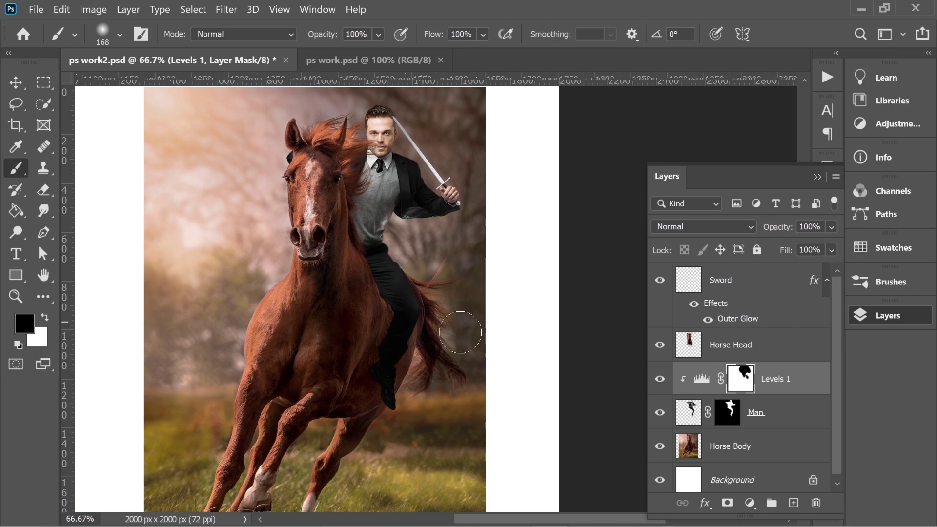
Step: Add a Color Balance layer with midtones +41 Red and +25 Green, clipped to the rider
{"action": "left_click", "coordinate": [750, 505]}
{"action": "left_click", "coordinate": [747, 365]}
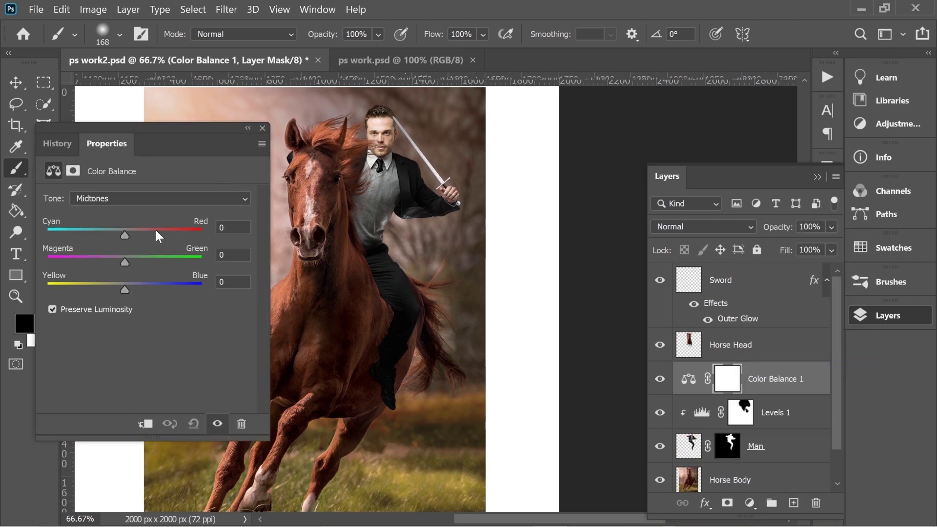
{"action": "type", "text": "41"}
{"action": "type", "text": "25"}
{"action": "left_click", "coordinate": [263, 128]}
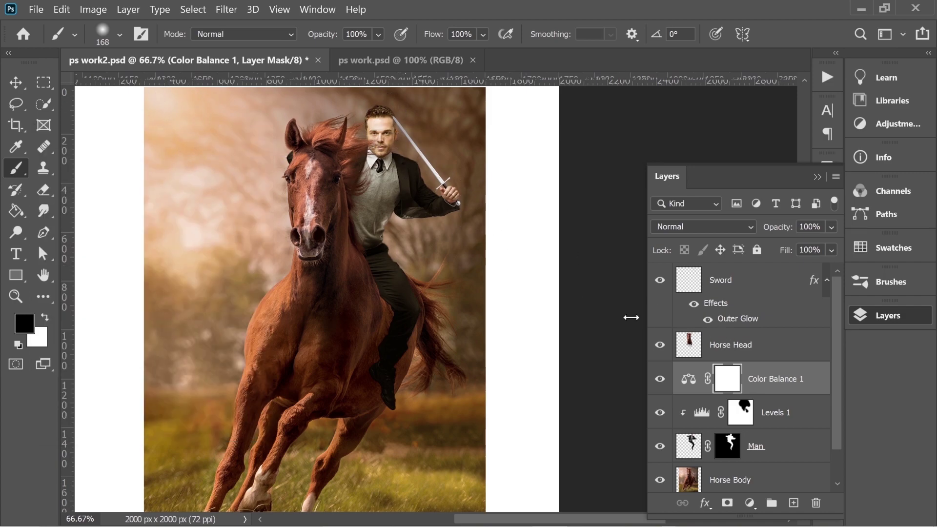
{"action": "right_click", "coordinate": [765, 378]}
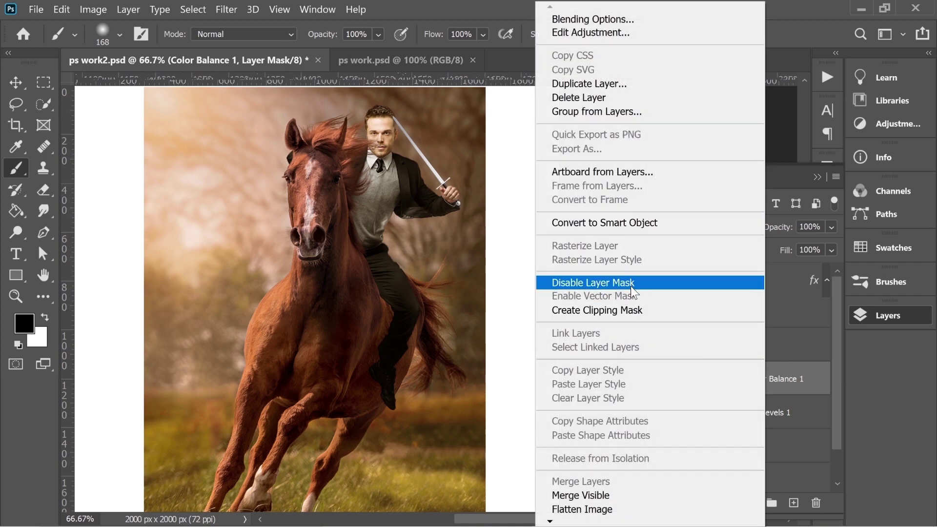
{"action": "left_click", "coordinate": [605, 311]}
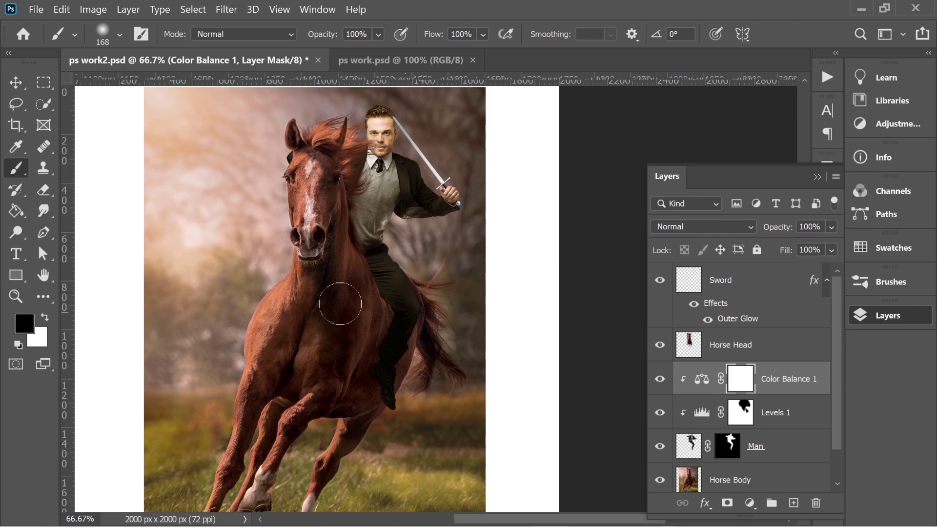
Step: Add an Exposure +0.83 layer clipped to the man, with its mask brushed off his face
{"action": "left_click", "coordinate": [749, 503]}
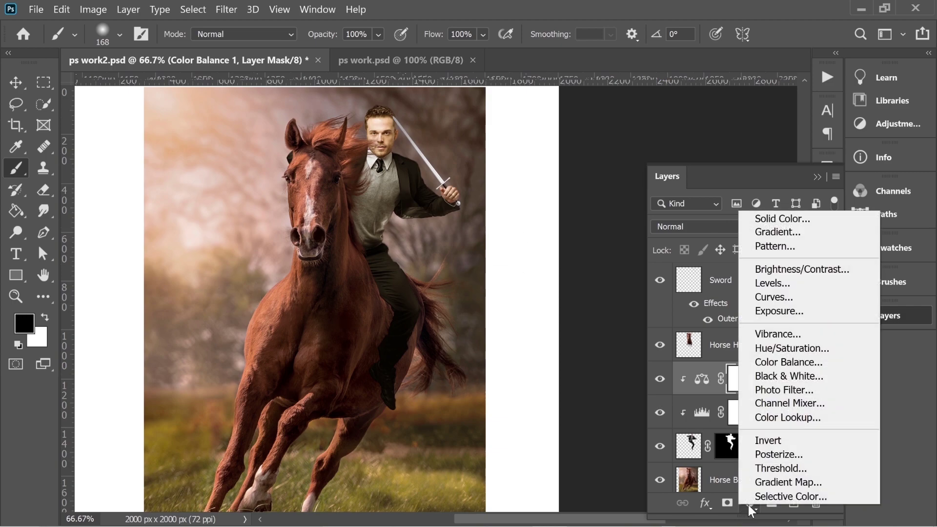
{"action": "left_click", "coordinate": [788, 310]}
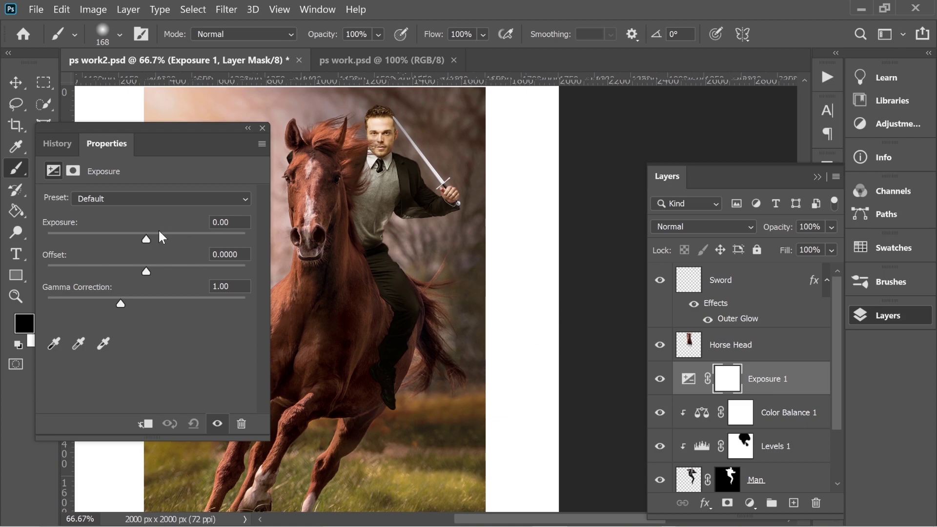
{"action": "left_click_drag", "start_coordinate": [147, 239], "coordinate": [159, 238]}
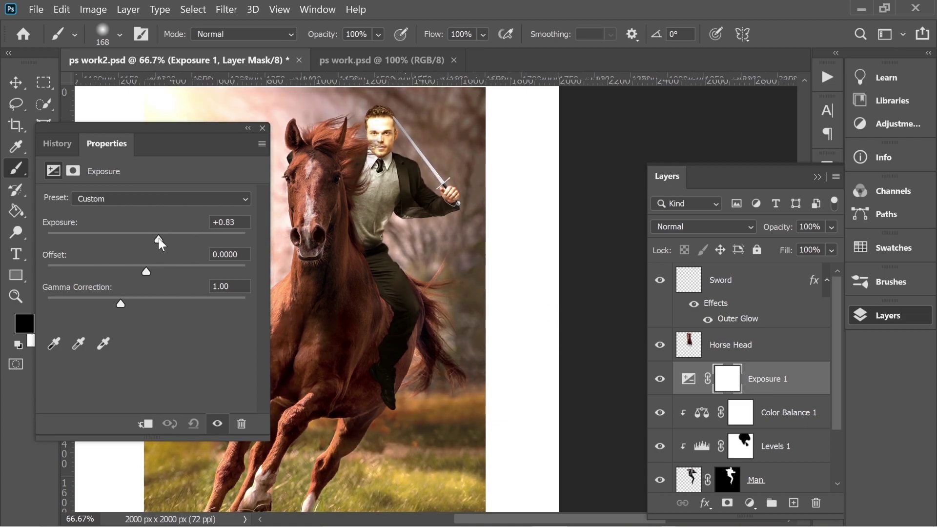
{"action": "left_click", "coordinate": [262, 128]}
{"action": "right_click", "coordinate": [765, 376]}
{"action": "left_click", "coordinate": [606, 309]}
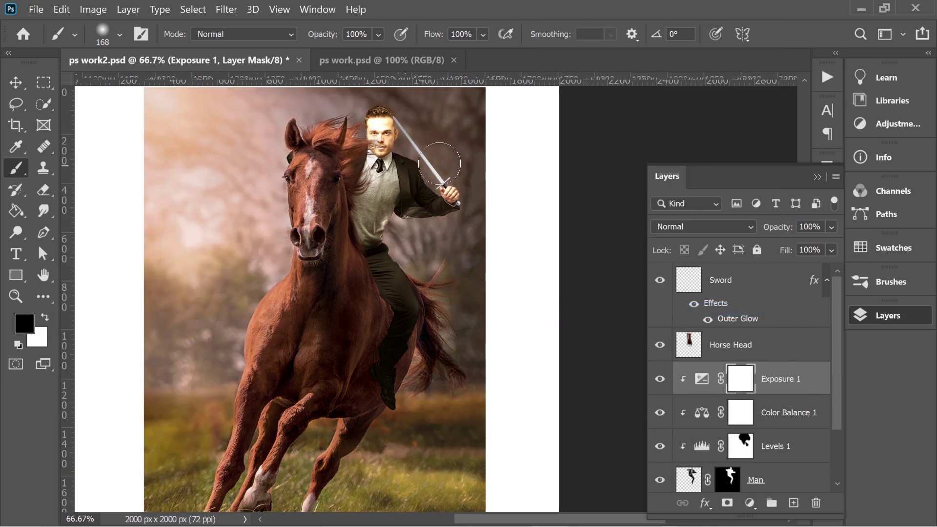
{"action": "mouse_move", "coordinate": [403, 128]}
{"action": "left_mouse_down"}
{"action": "mouse_move", "coordinate": [390, 131]}
{"action": "mouse_move", "coordinate": [393, 142]}
{"action": "mouse_move", "coordinate": [395, 114]}
{"action": "mouse_move", "coordinate": [403, 161]}
{"action": "mouse_move", "coordinate": [458, 190]}
{"action": "mouse_move", "coordinate": [454, 210]}
{"action": "mouse_move", "coordinate": [422, 209]}
{"action": "mouse_move", "coordinate": [410, 179]}
{"action": "left_mouse_up"}
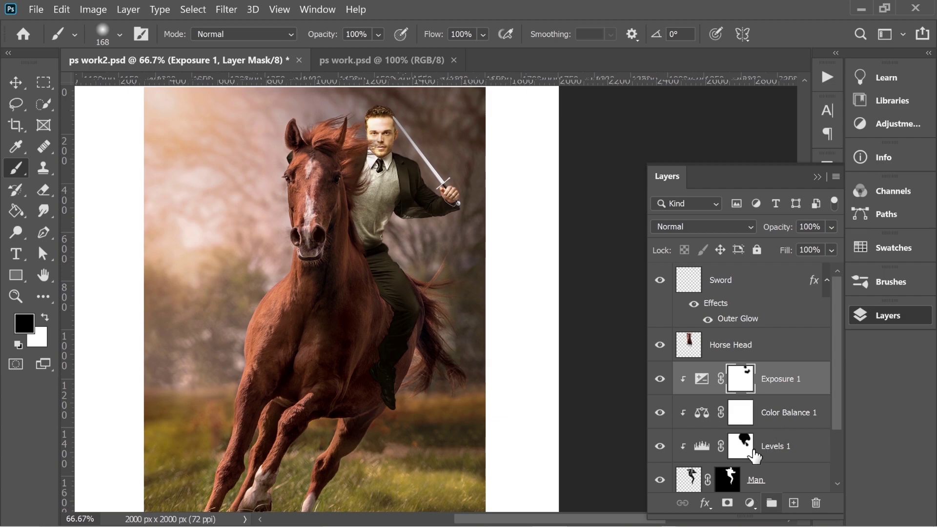
Step: Add an empty layer above Horse Head and a scene-wide Exposure layer at +0.56
{"action": "left_click", "coordinate": [743, 348]}
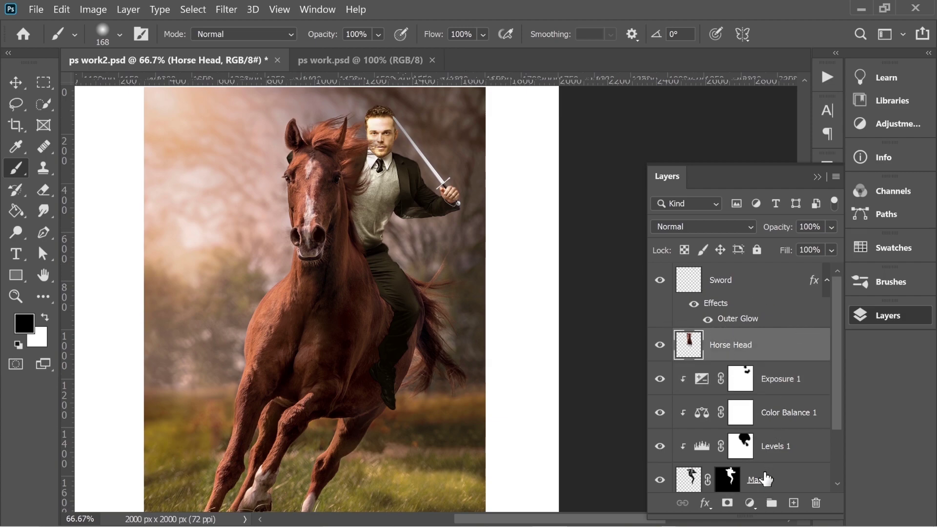
{"action": "left_click", "coordinate": [793, 503]}
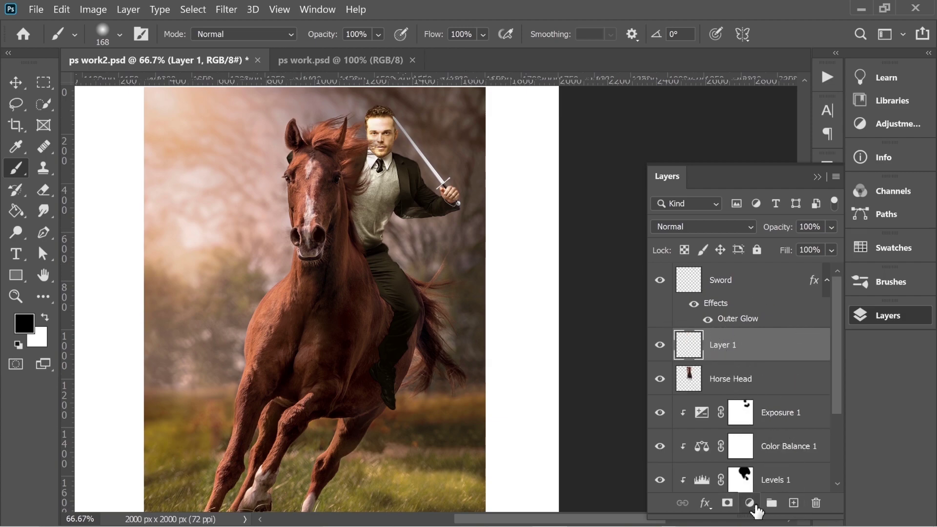
{"action": "left_click", "coordinate": [750, 502]}
{"action": "left_click", "coordinate": [794, 309]}
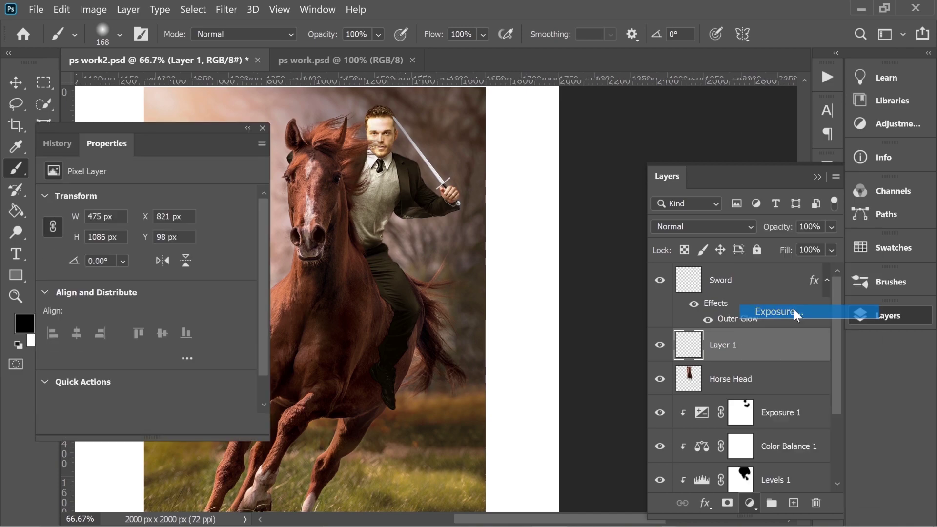
{"action": "left_click_drag", "start_coordinate": [145, 238], "coordinate": [153, 239]}
{"action": "left_click", "coordinate": [262, 127]}
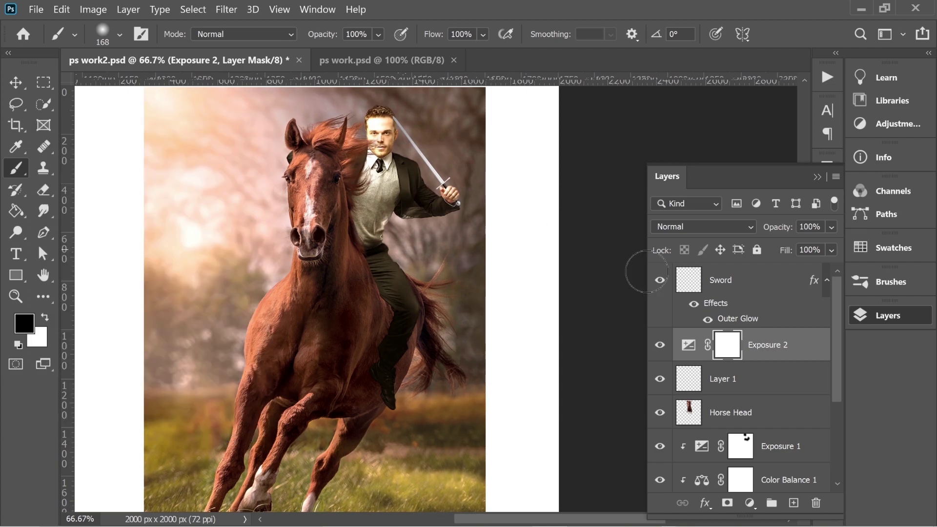
Step: Add a Hue/Saturation layer with Saturation +35, masked off the man's sword arm
{"action": "left_click", "coordinate": [749, 503]}
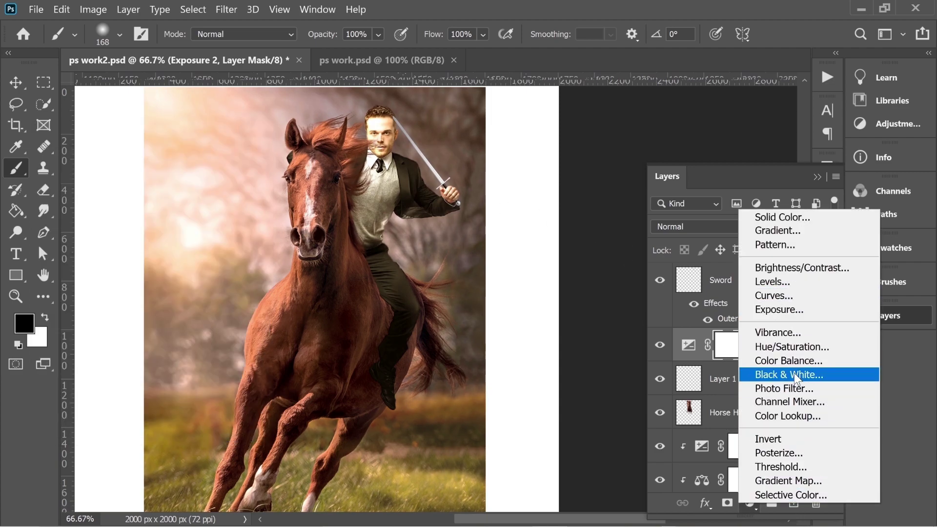
{"action": "left_click", "coordinate": [792, 346]}
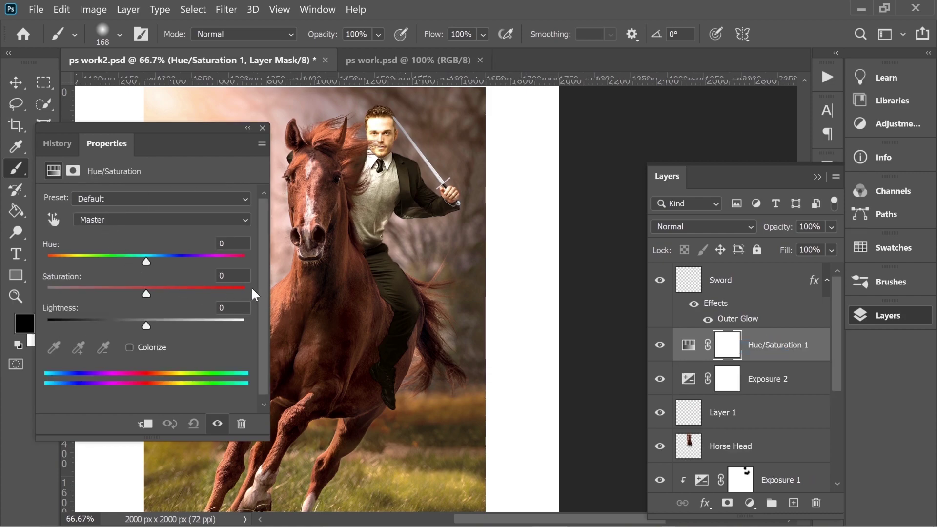
{"action": "type", "text": "35"}
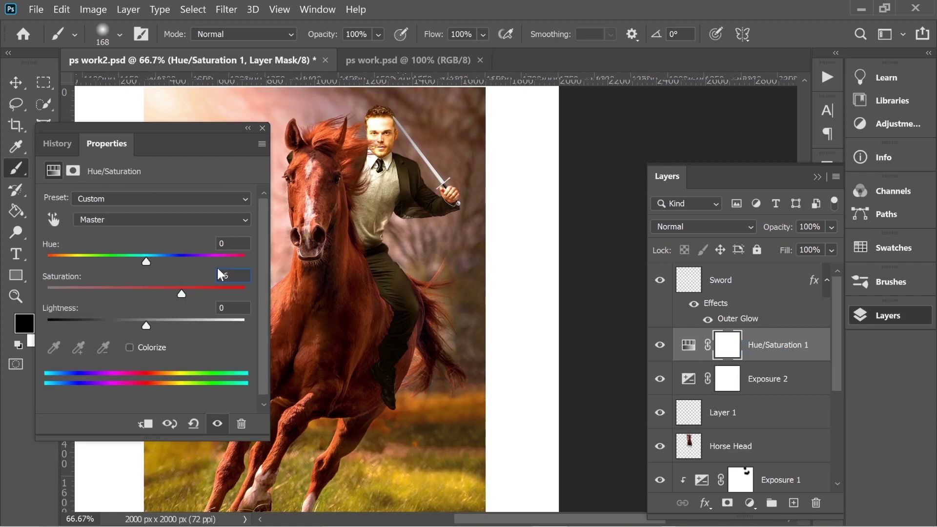
{"action": "left_click", "coordinate": [262, 128]}
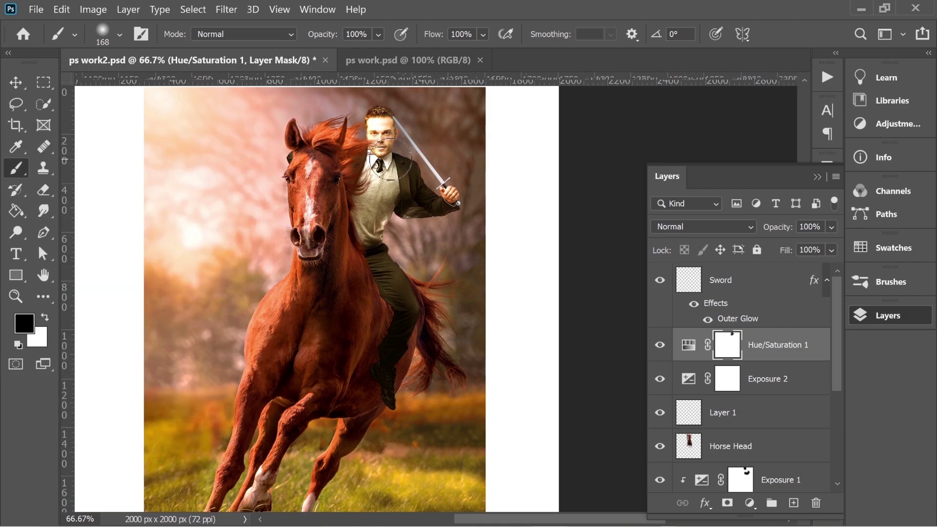
{"action": "mouse_move", "coordinate": [390, 159]}
{"action": "left_mouse_down"}
{"action": "mouse_move", "coordinate": [420, 167]}
{"action": "mouse_move", "coordinate": [446, 201]}
{"action": "mouse_move", "coordinate": [469, 206]}
{"action": "mouse_move", "coordinate": [436, 215]}
{"action": "mouse_move", "coordinate": [393, 187]}
{"action": "left_mouse_up"}
Step: Add a Brightness/Contrast layer with contrast 21, then zoom out to 50% to view the composite
{"action": "left_click", "coordinate": [750, 503]}
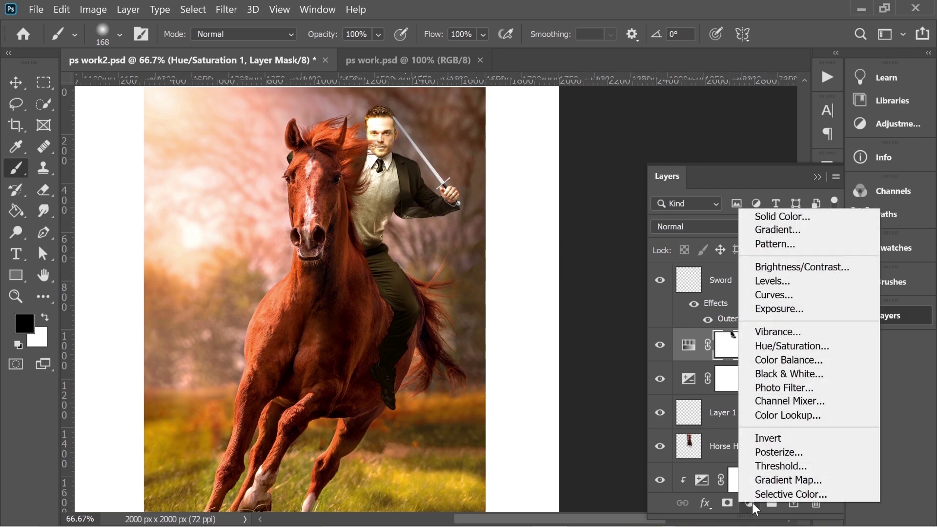
{"action": "left_click", "coordinate": [794, 267]}
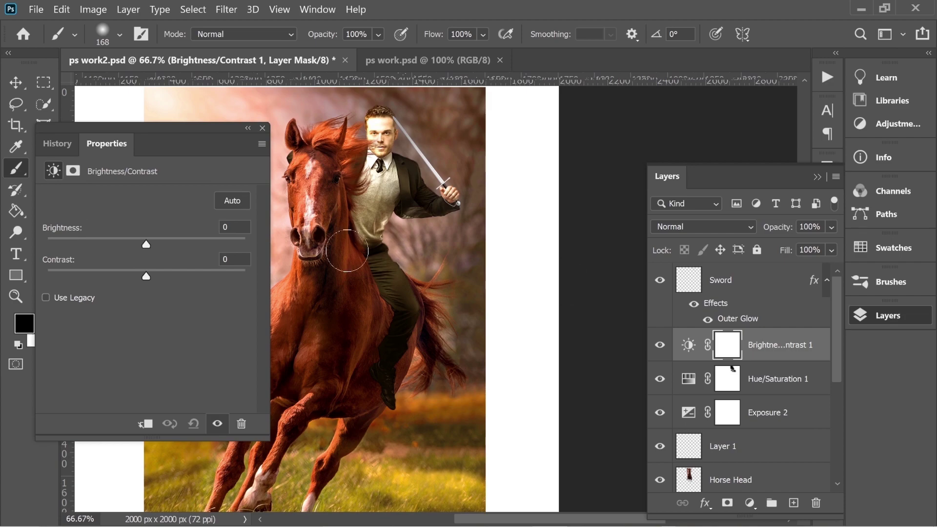
{"action": "left_click_drag", "start_coordinate": [147, 274], "coordinate": [158, 275]}
{"action": "left_click", "coordinate": [234, 259]}
{"action": "type", "text": "21"}
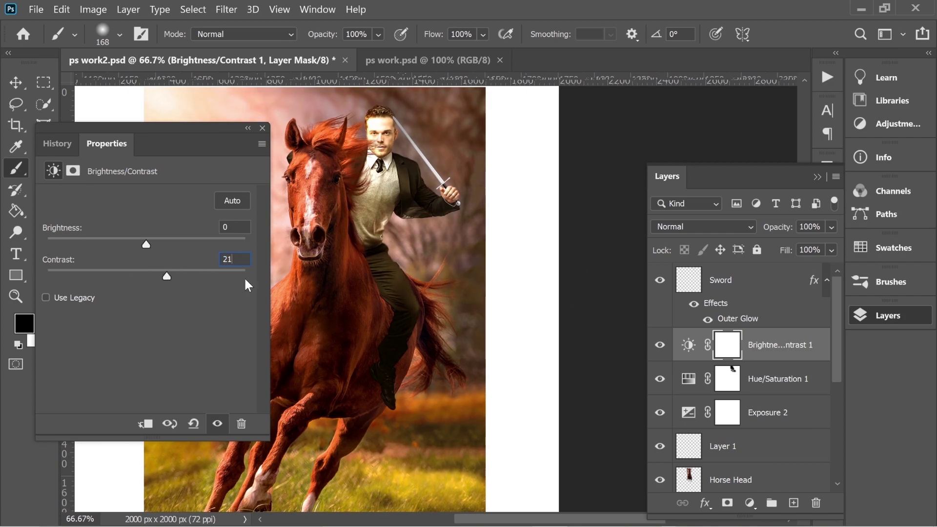
{"action": "left_click", "coordinate": [263, 127]}
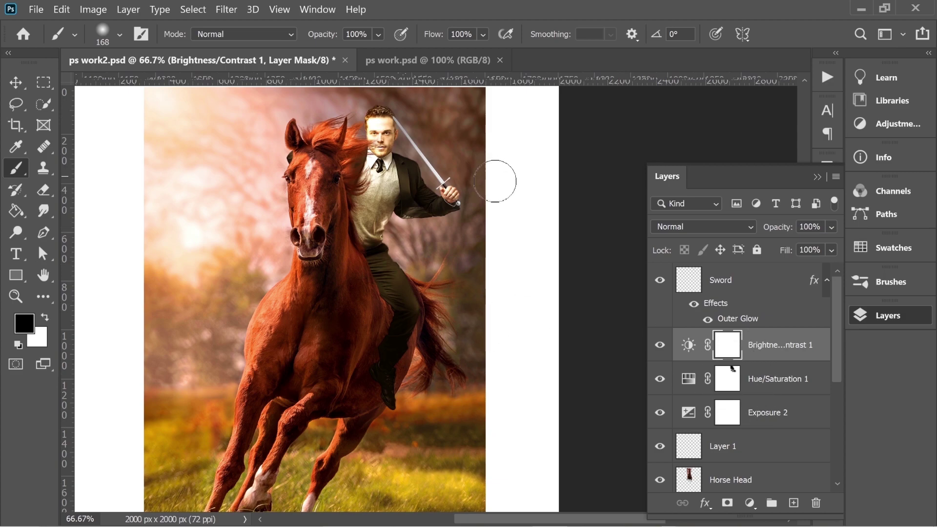
{"action": "key", "text": "ctrl+minus"}
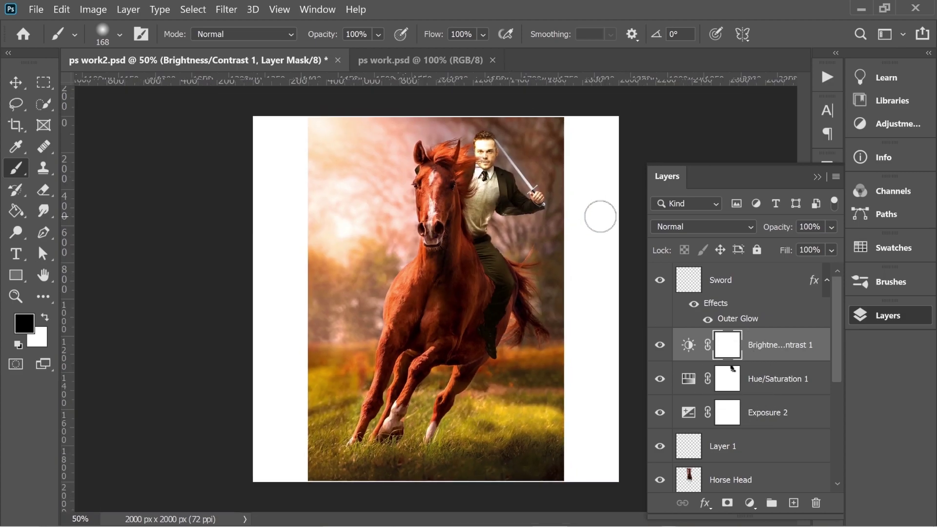